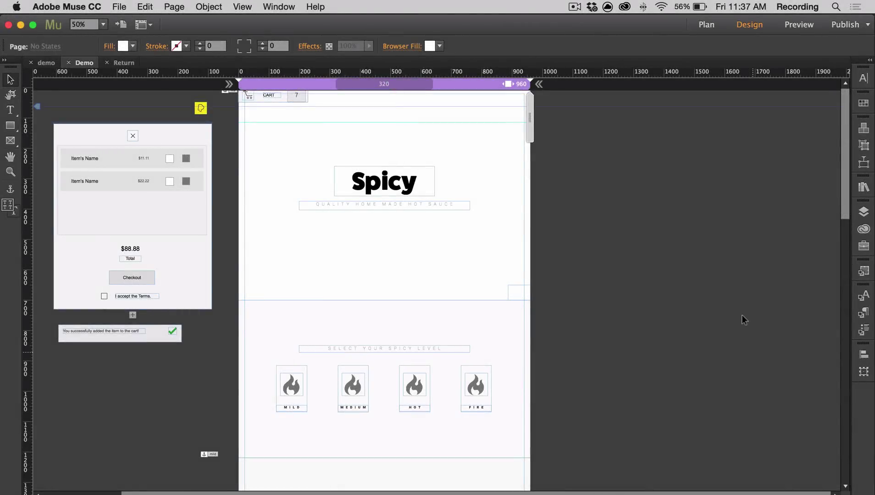
# - Examine the main controls in the Muse PayPal Store widget's options
pyautogui.click(224, 94)
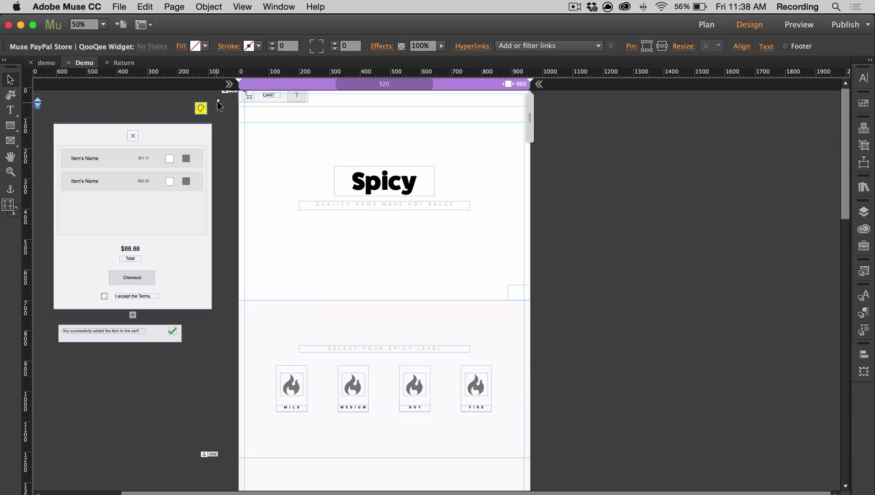
pyautogui.click(219, 103)
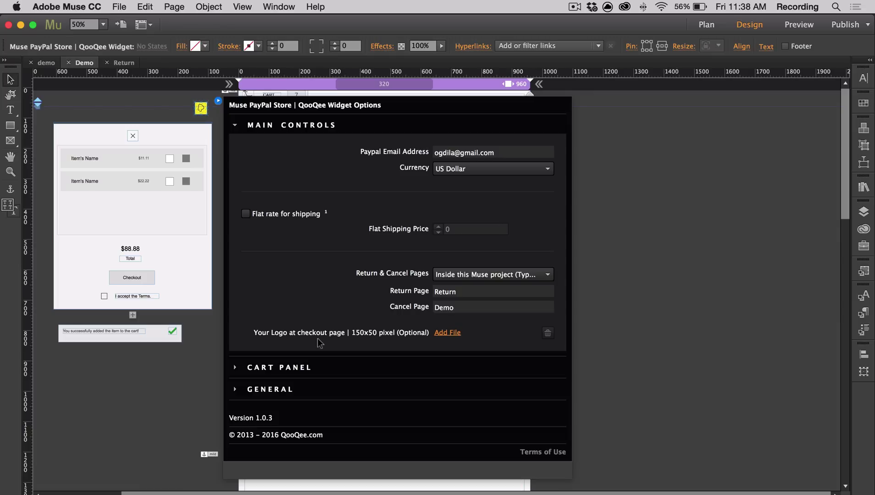
pyautogui.click(673, 382)
# - Give the Mild bottle's Add to Cart button a yellow FFDD00 fill and a black stroke
pyautogui.scroll(-7, 626, 218)
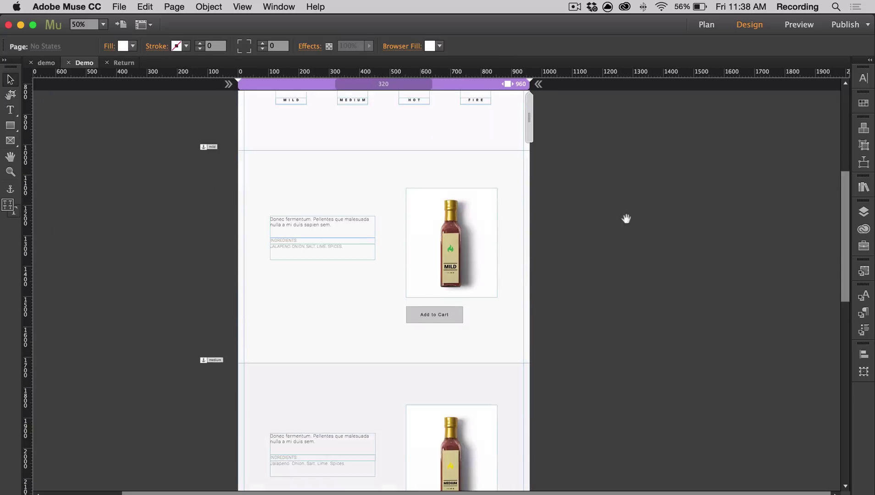
pyautogui.press('super+equal')
pyautogui.press('super+equal')
pyautogui.click(501, 306)
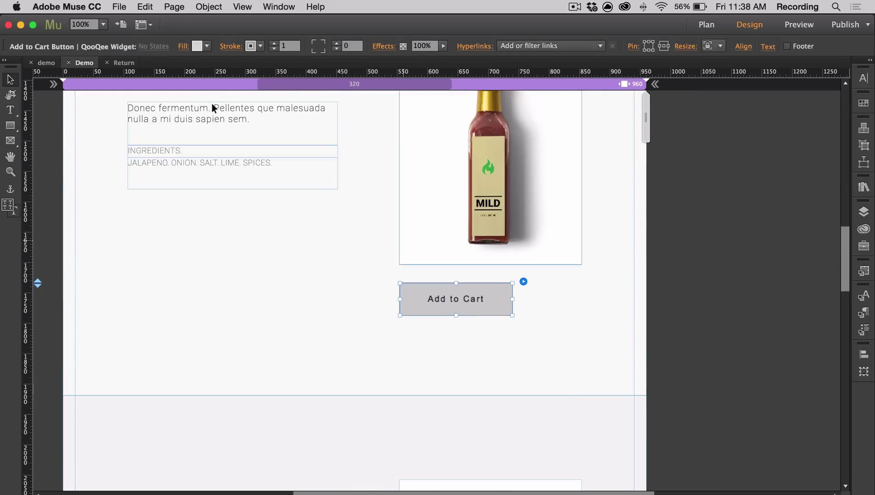
pyautogui.click(206, 47)
pyautogui.click(388, 102)
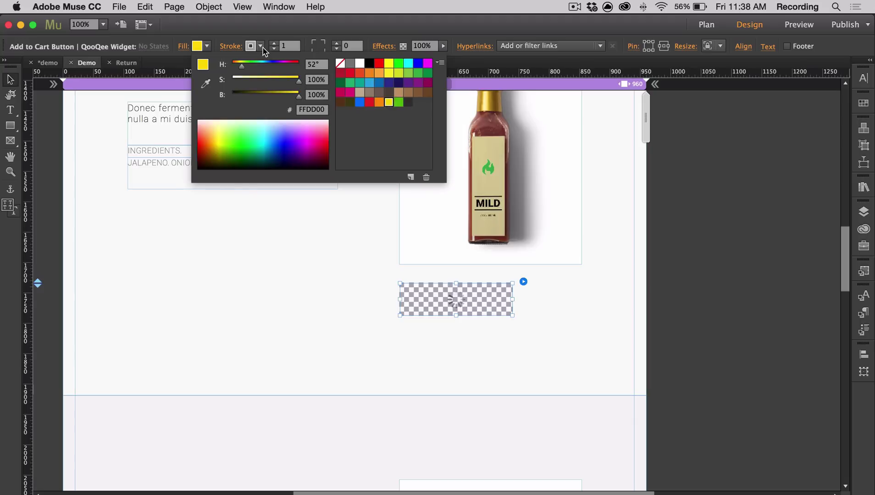
pyautogui.click(260, 46)
pyautogui.click(260, 46)
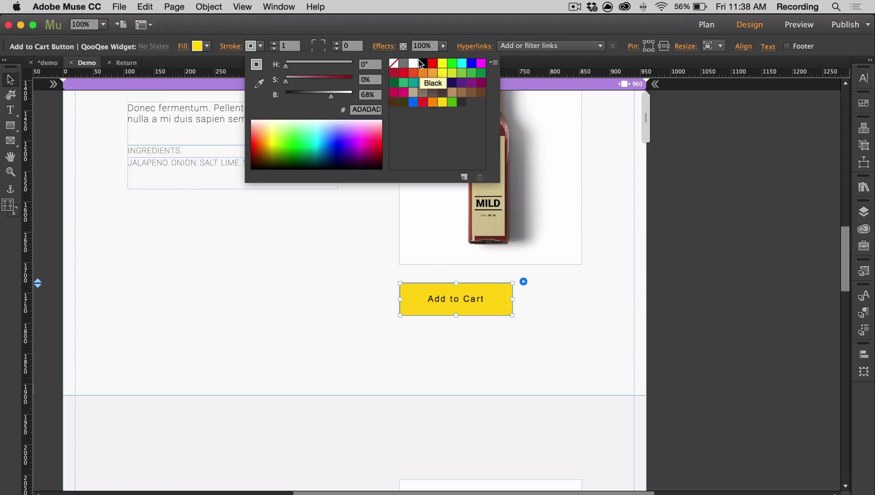
# - Set the Mild Add to Cart button's font to Roboto Thin at size 13
pyautogui.click(864, 78)
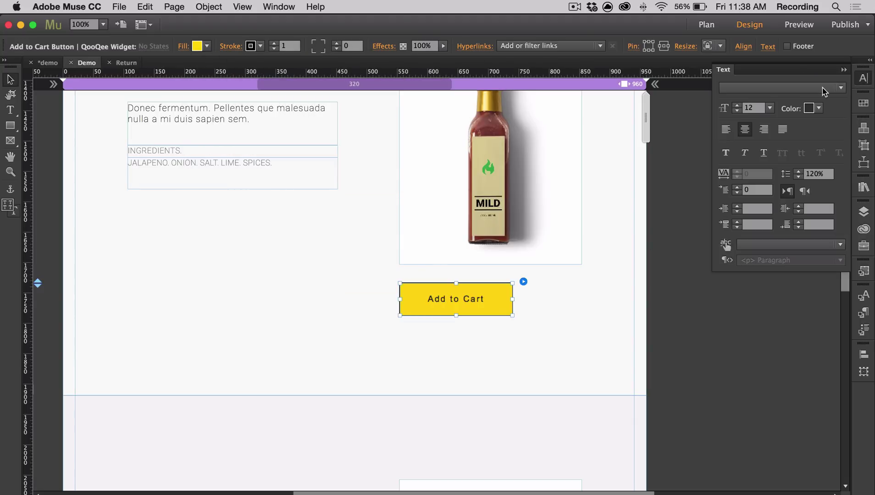
pyautogui.click(824, 88)
pyautogui.write('roboto')
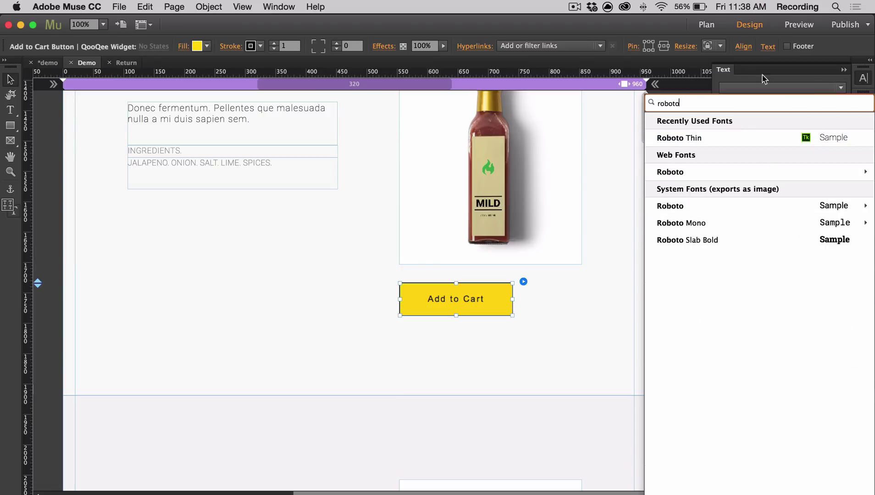
pyautogui.click(762, 141)
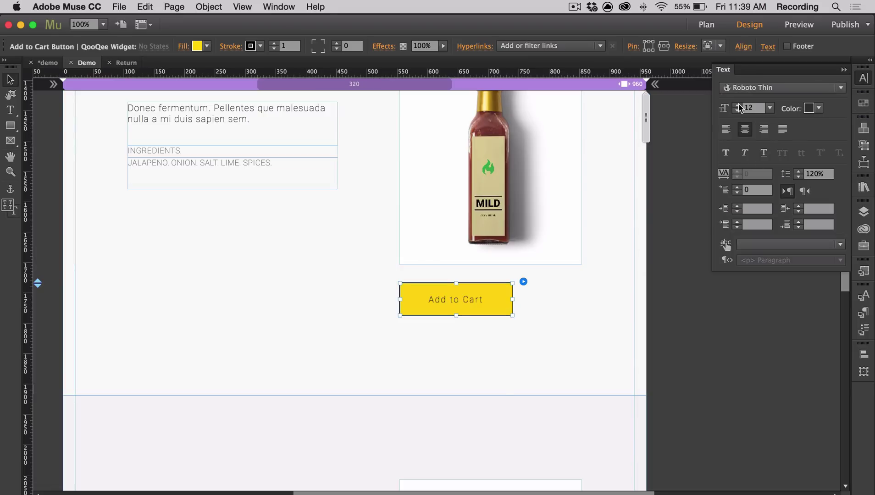
pyautogui.click(738, 106)
# - Change the Mild button's text to ADD TO CART in its widget styling options
pyautogui.click(523, 282)
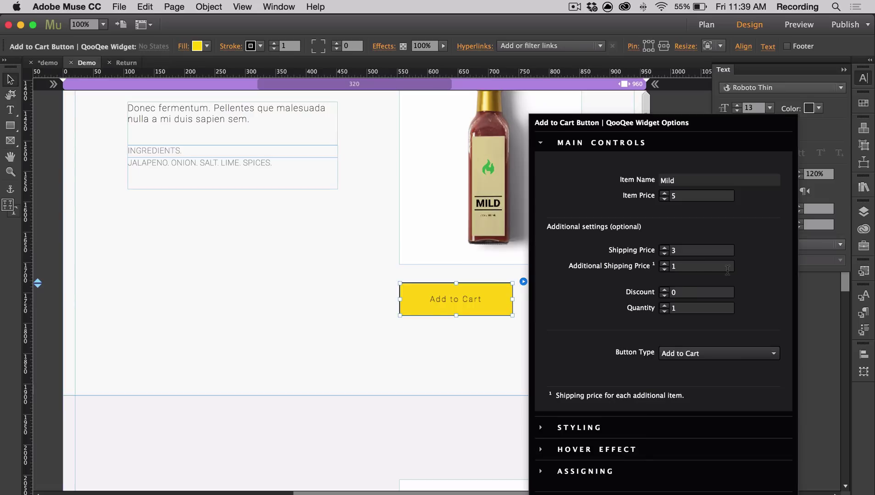
pyautogui.click(568, 147)
pyautogui.click(589, 325)
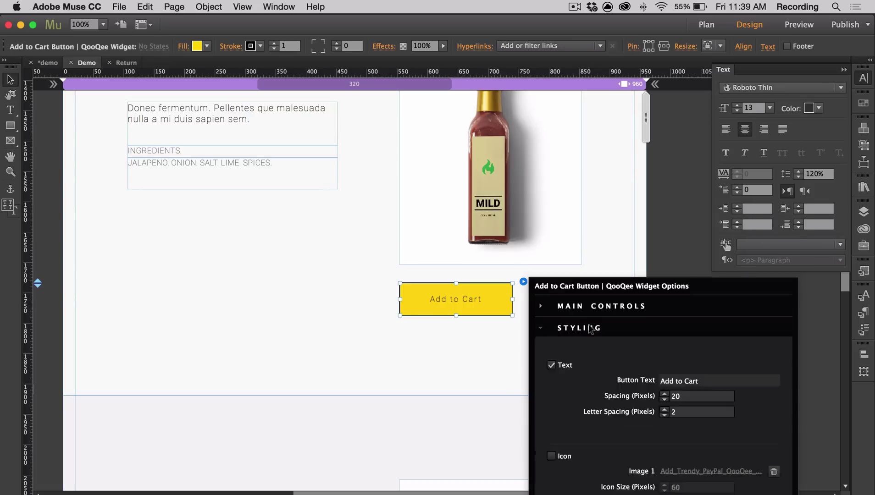
pyautogui.moveTo(729, 221); pyautogui.dragTo(536, 199)
pyautogui.write('ADD TO CART')
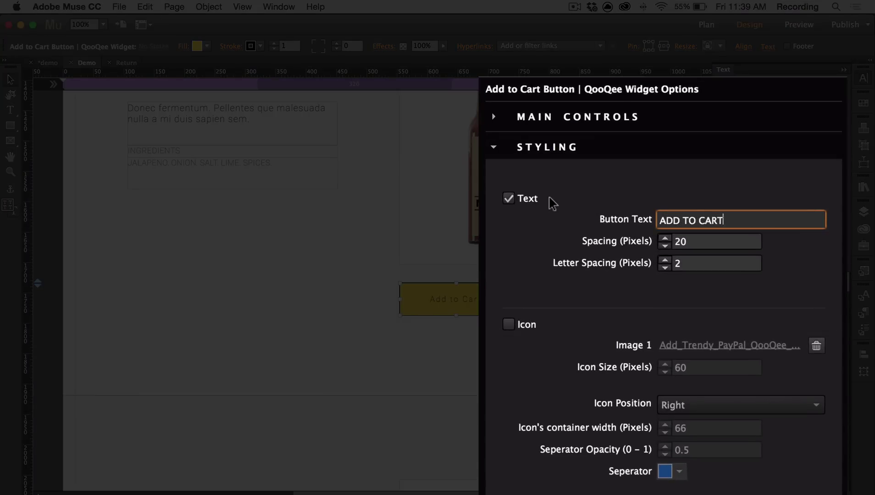
pyautogui.press('Tab')
pyautogui.press('Tab')
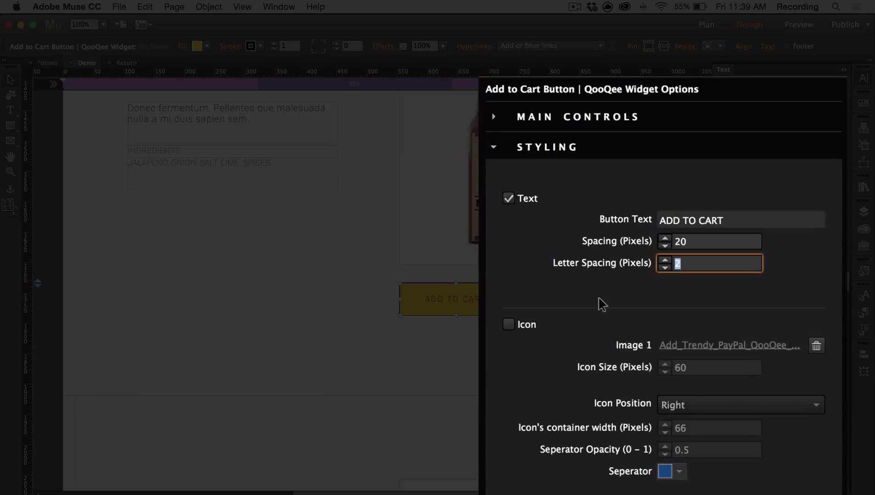
# - Enable the button's icon, use spicy.png as its image and set the icon size to 20 pixels
pyautogui.click(525, 329)
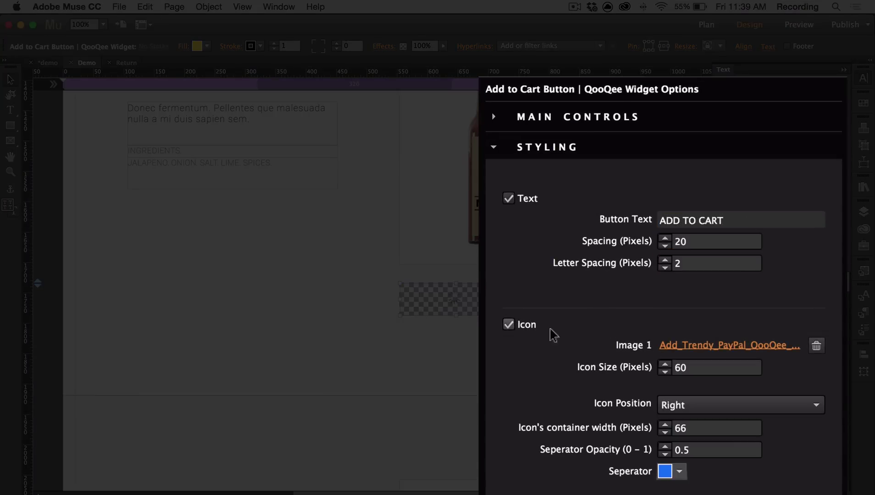
pyautogui.click(745, 347)
pyautogui.doubleClick(530, 94)
pyautogui.click(675, 368)
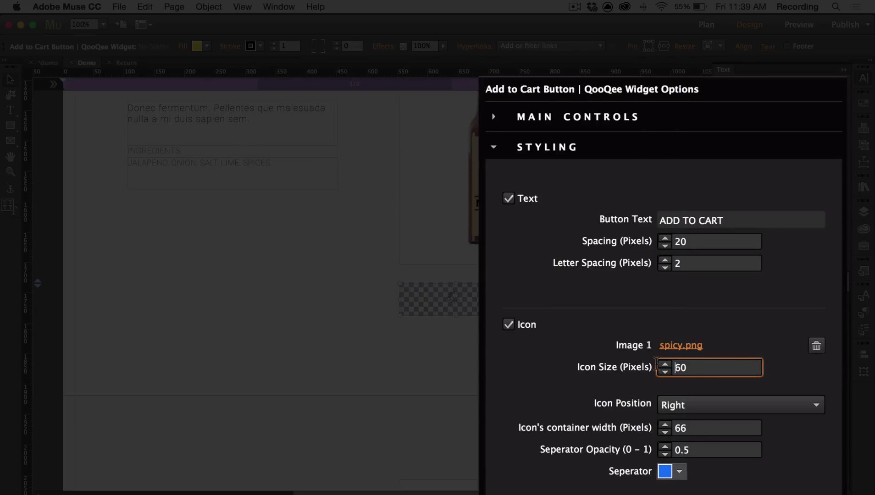
pyautogui.press('Delete')
pyautogui.write('2')
pyautogui.press('Tab')
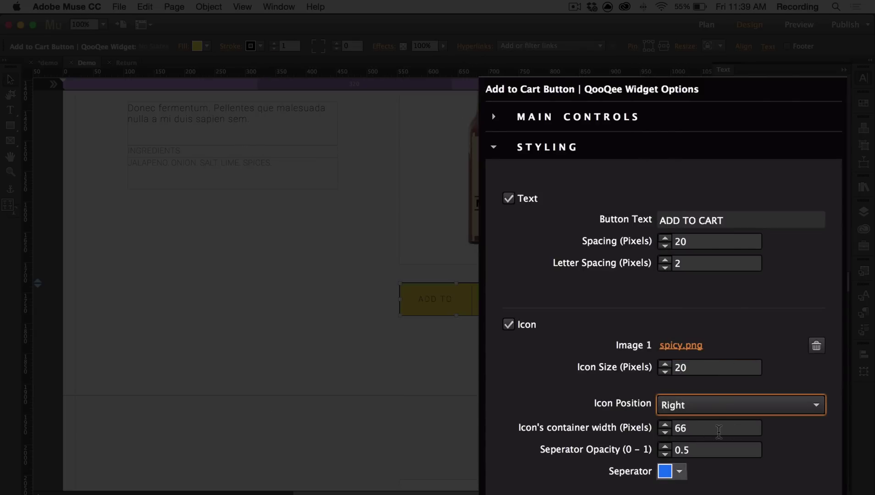
# - Set the icon's container width to 30 pixels and its separator color to black
pyautogui.press('Tab')
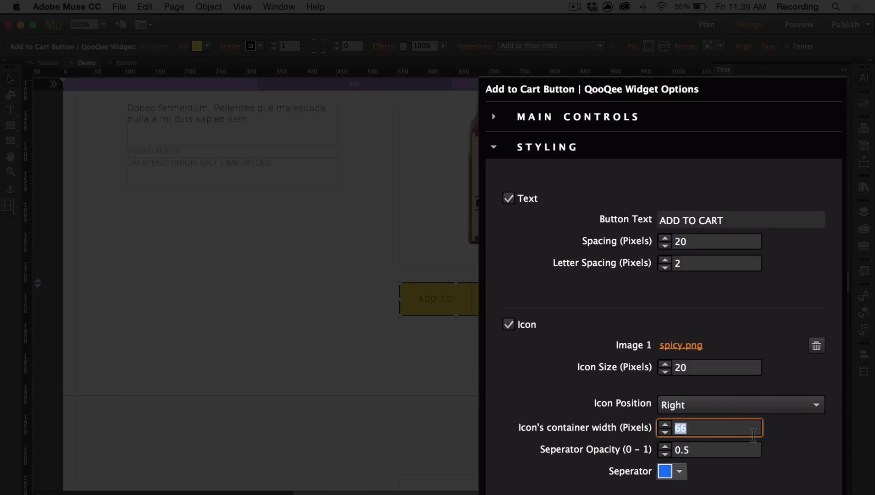
pyautogui.write('30')
pyautogui.press('Tab')
pyautogui.click(679, 471)
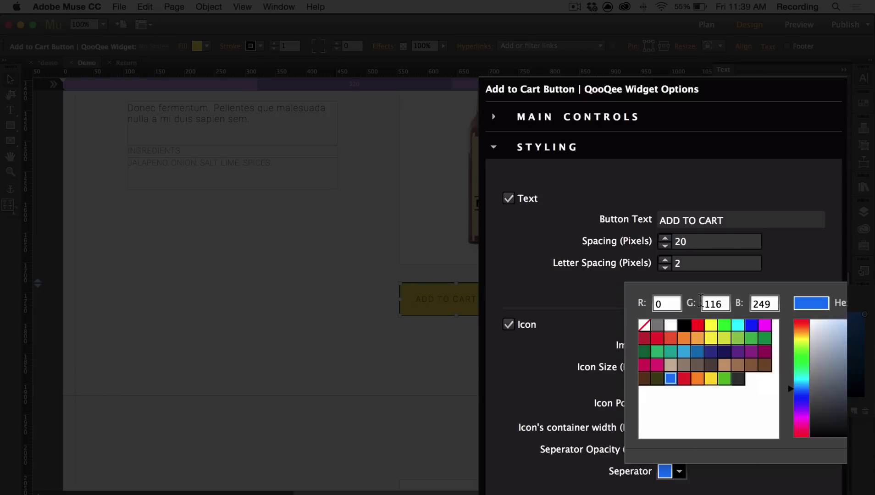
pyautogui.click(686, 317)
# - Set the button's hover text to $5 and its rollover background to black
pyautogui.click(610, 359)
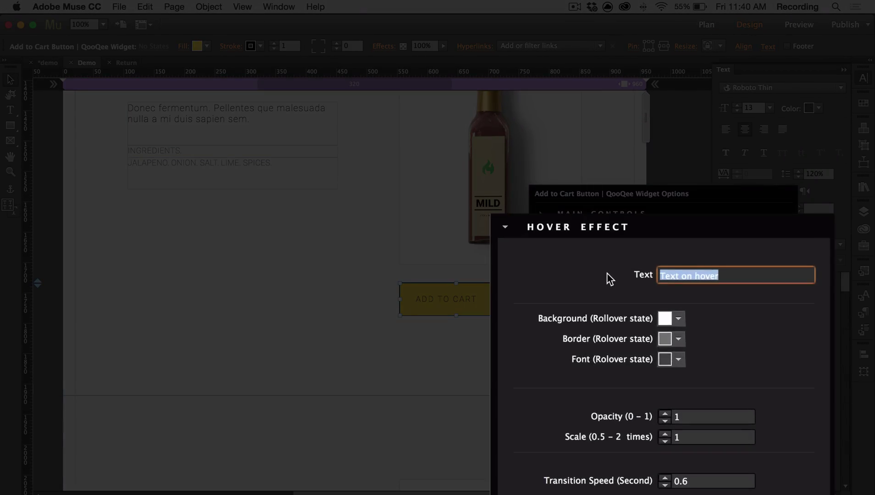
pyautogui.write('$5')
pyautogui.click(678, 320)
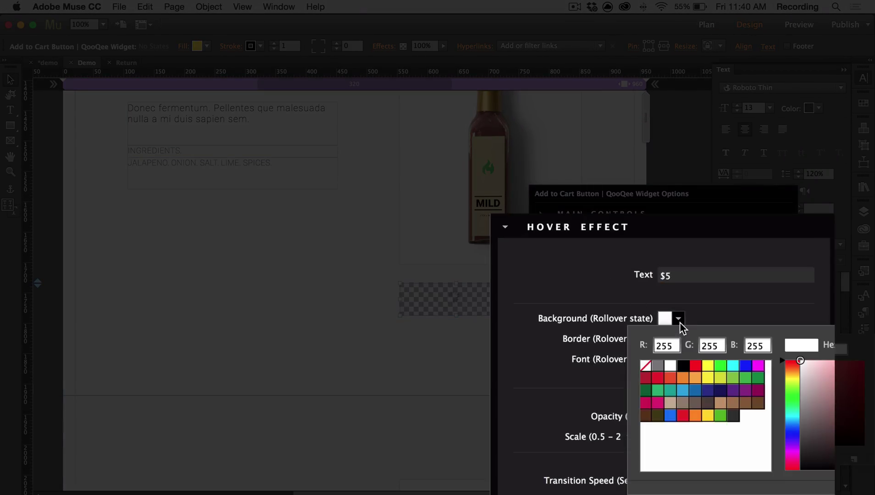
pyautogui.click(683, 365)
pyautogui.click(705, 313)
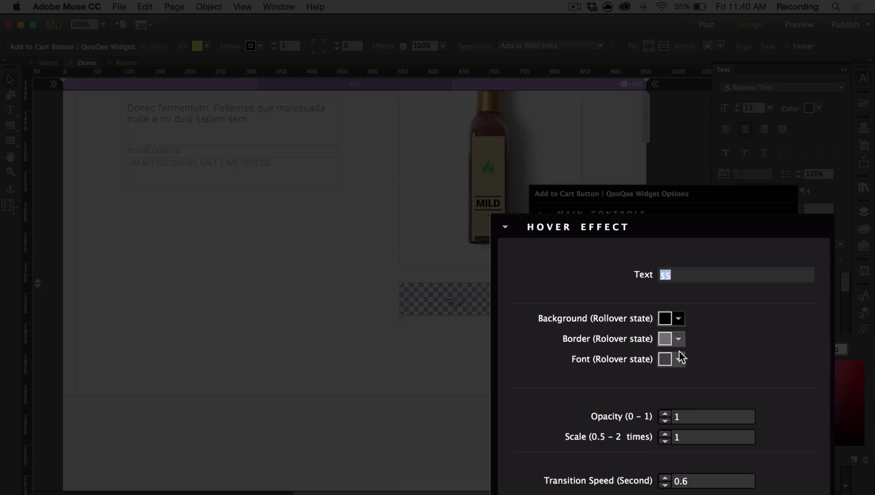
# - Set the hover effect's rollover border to black and its rollover font to white
pyautogui.click(678, 339)
pyautogui.click(681, 387)
pyautogui.click(730, 326)
pyautogui.click(678, 359)
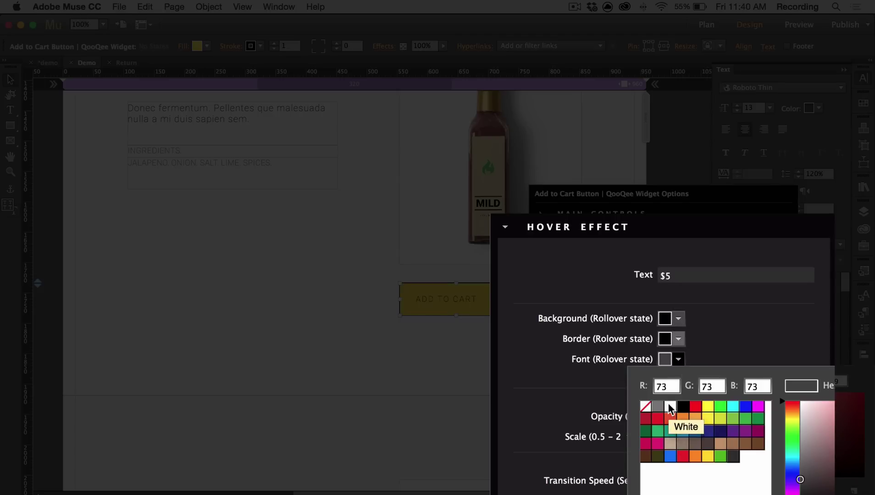
pyautogui.click(670, 386)
pyautogui.click(688, 418)
pyautogui.click(697, 434)
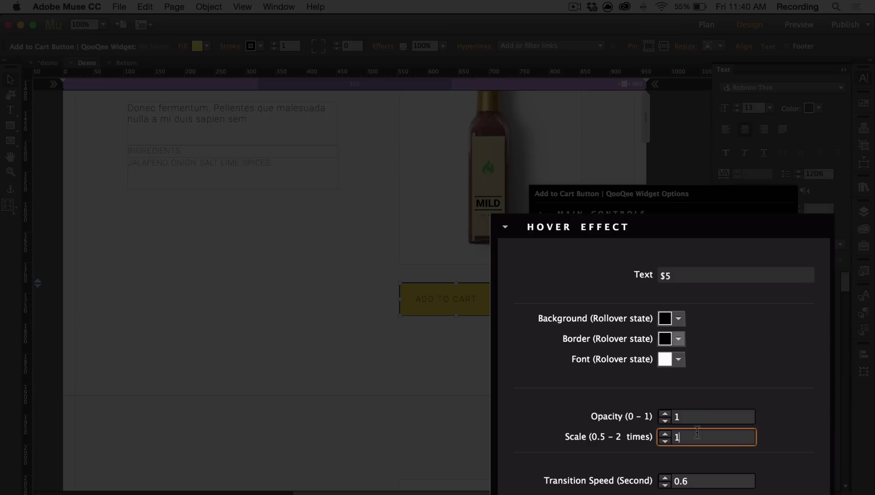
pyautogui.press('BackSpace')
pyautogui.click(717, 477)
pyautogui.click(599, 236)
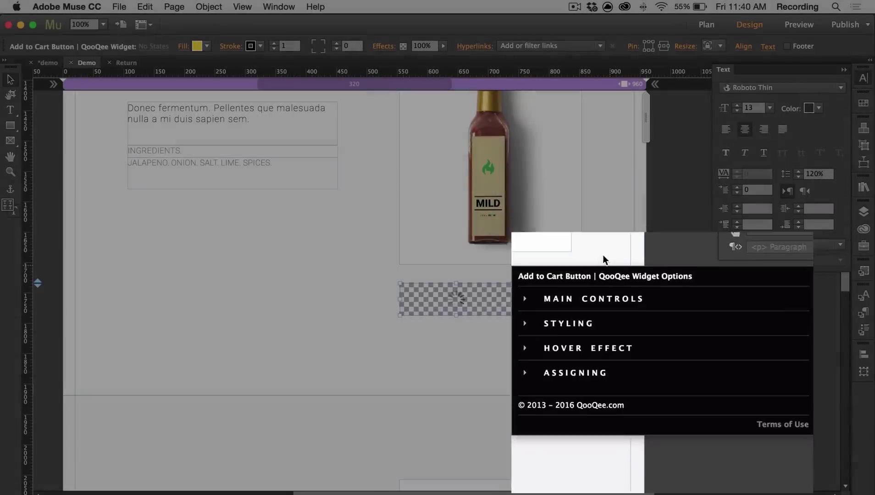
# - Examine the button widget's assigning options for linking it to an object through a graphic style
pyautogui.click(577, 372)
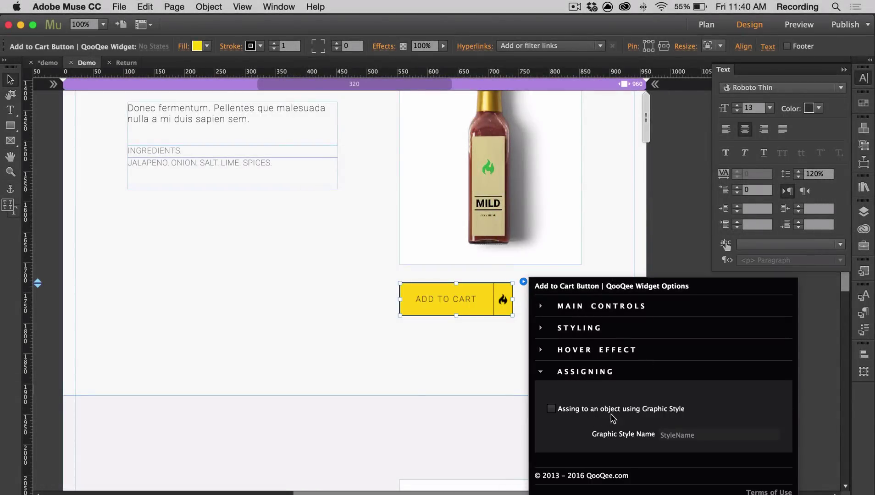
pyautogui.click(609, 369)
pyautogui.click(804, 458)
# - Import spicy.png into a wide frame beside the Medium bottle's Add to Cart button and center the flame inside it
pyautogui.moveTo(715, 445); pyautogui.dragTo(698, 264)
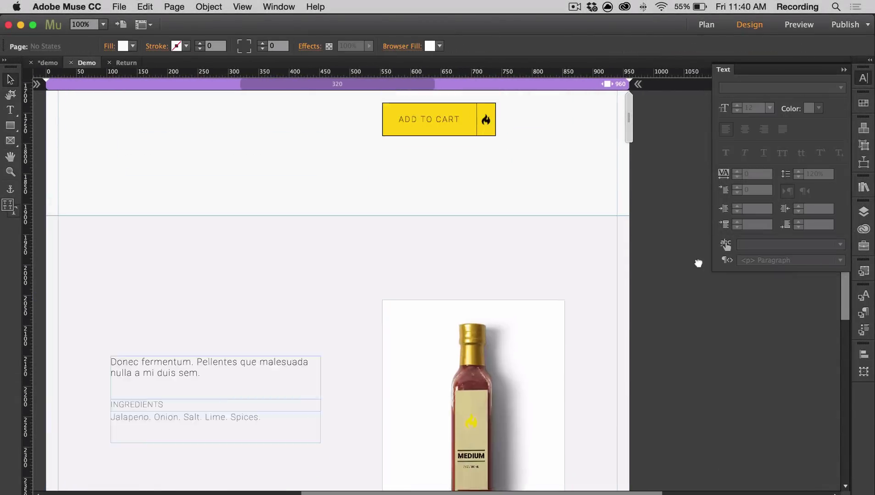
pyautogui.scroll(-5, 698, 263)
pyautogui.press('m')
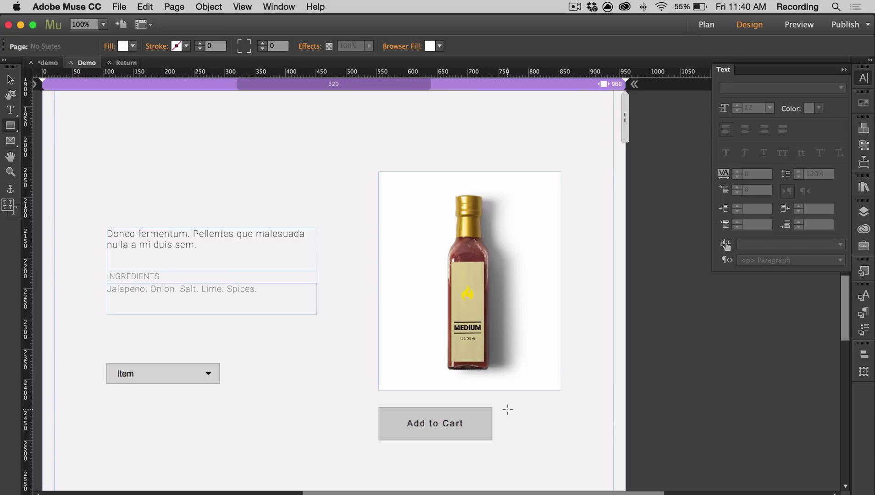
pyautogui.press('super+d')
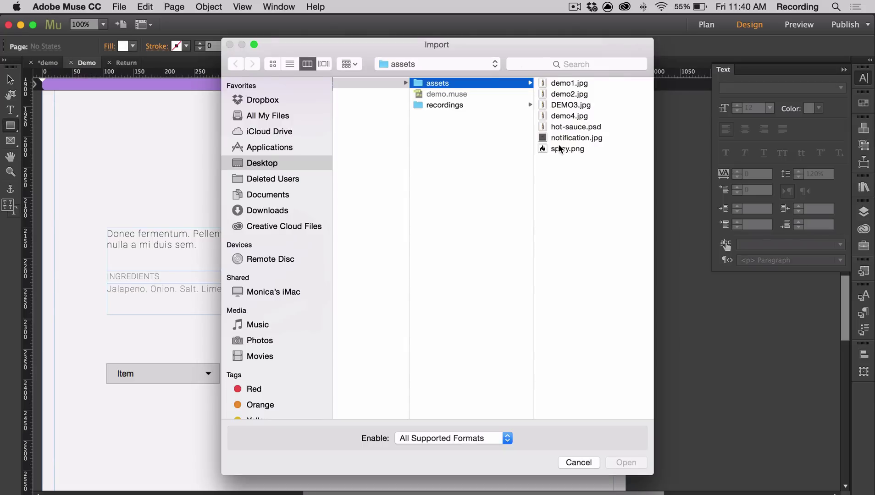
pyautogui.click(559, 148)
pyautogui.click(630, 465)
pyautogui.moveTo(512, 407); pyautogui.dragTo(616, 435)
pyautogui.moveTo(533, 431); pyautogui.dragTo(565, 432)
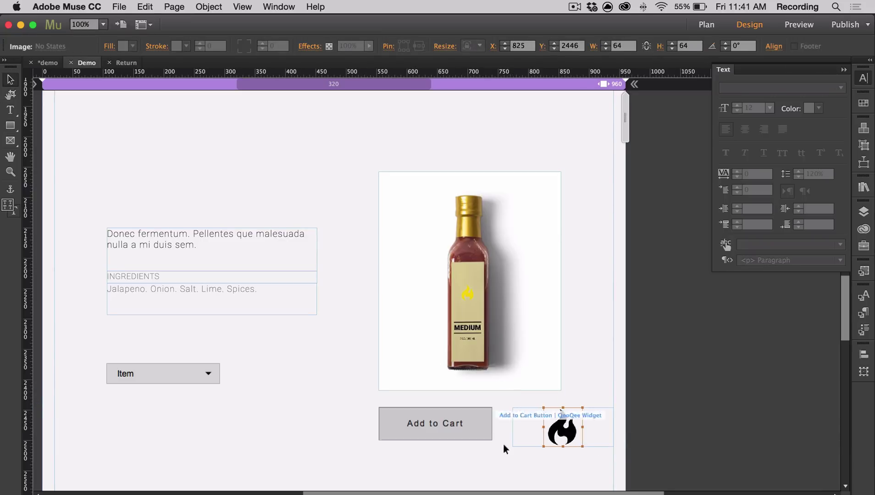
# - Fill the flame image frame beside the Medium Add to Cart button with yellow
pyautogui.press('v')
pyautogui.click(124, 46)
pyautogui.click(314, 63)
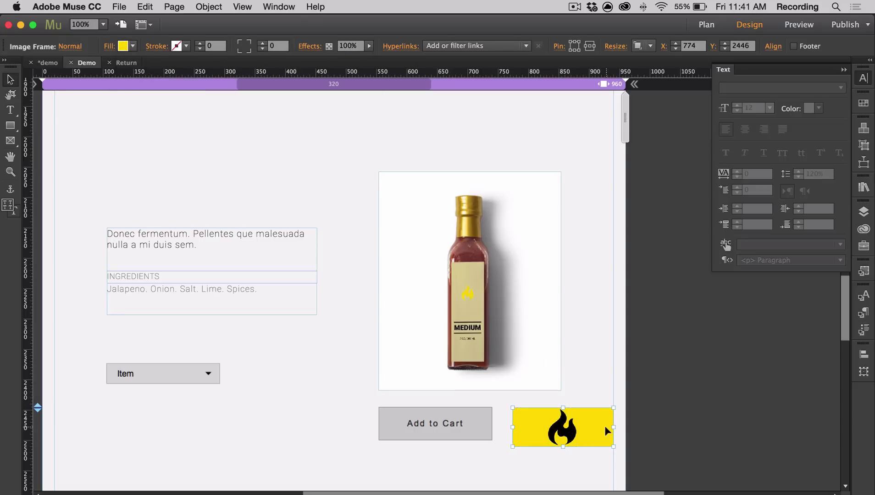
# - Create a graphic style from the yellow flame frame and name it AddToCart
pyautogui.click(865, 271)
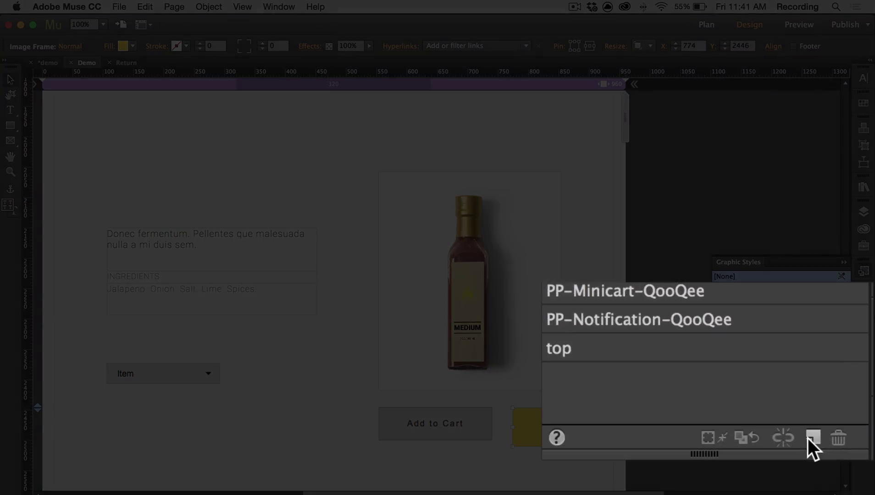
pyautogui.click(827, 401)
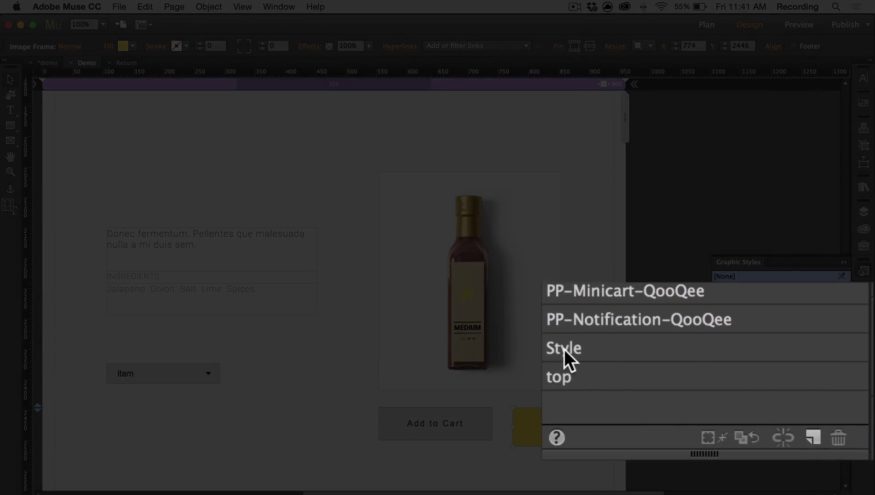
pyautogui.doubleClick(722, 362)
pyautogui.write('AddToCart')
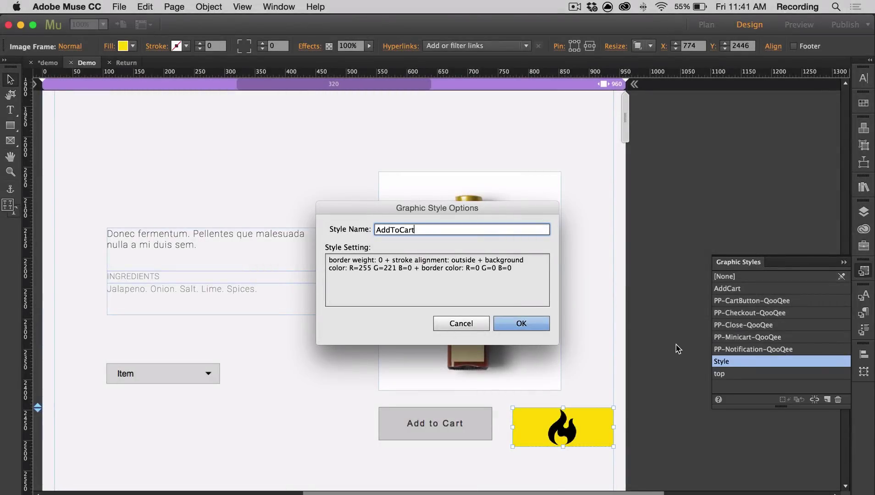
pyautogui.click(522, 325)
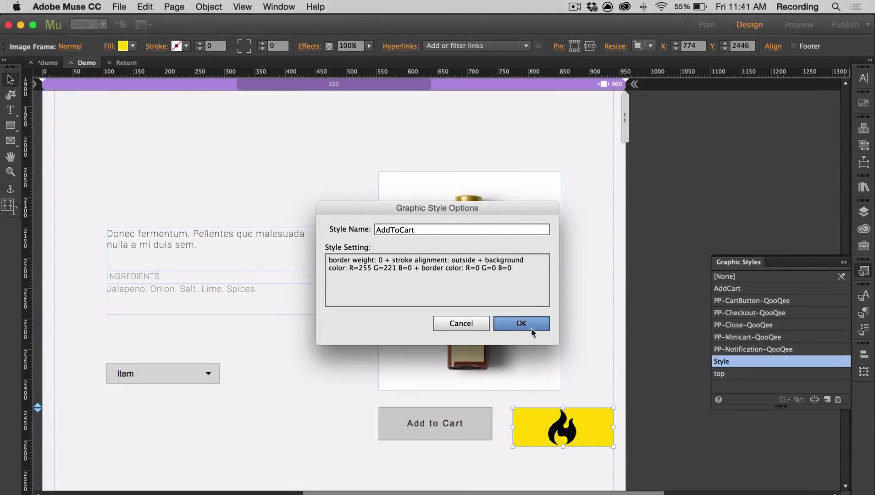
# - Assign the Medium bottle's Add to Cart widget to an object using the graphic style name AddToCart
pyautogui.click(426, 429)
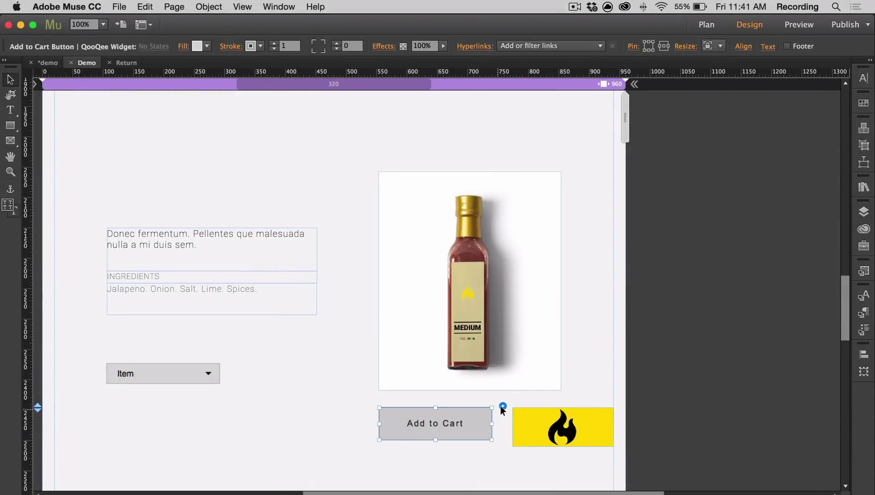
pyautogui.click(503, 406)
pyautogui.click(578, 472)
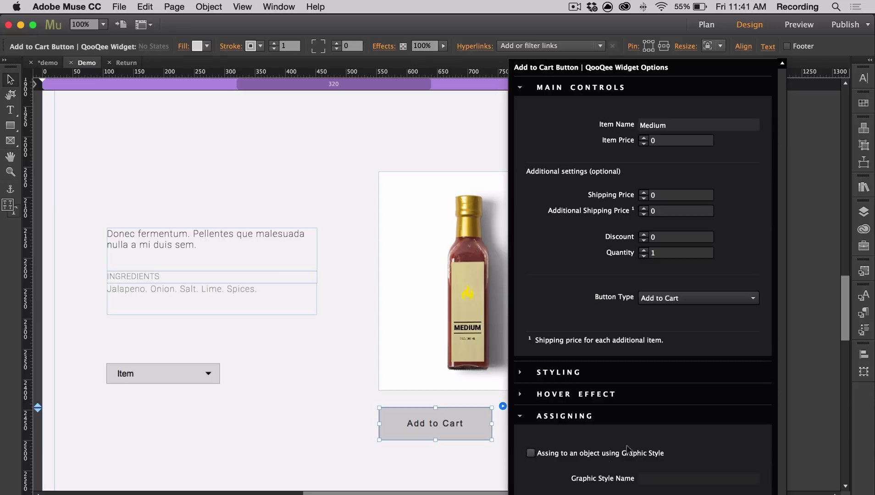
pyautogui.click(596, 454)
pyautogui.click(668, 475)
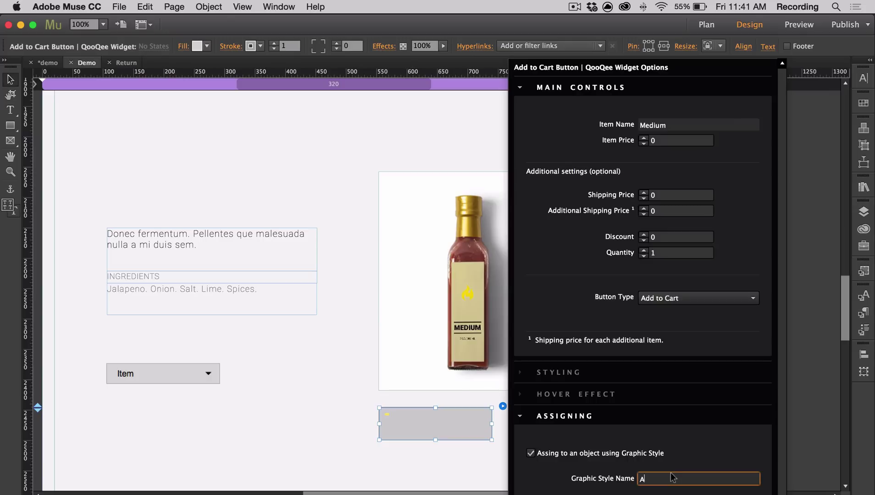
pyautogui.write('AddToCart')
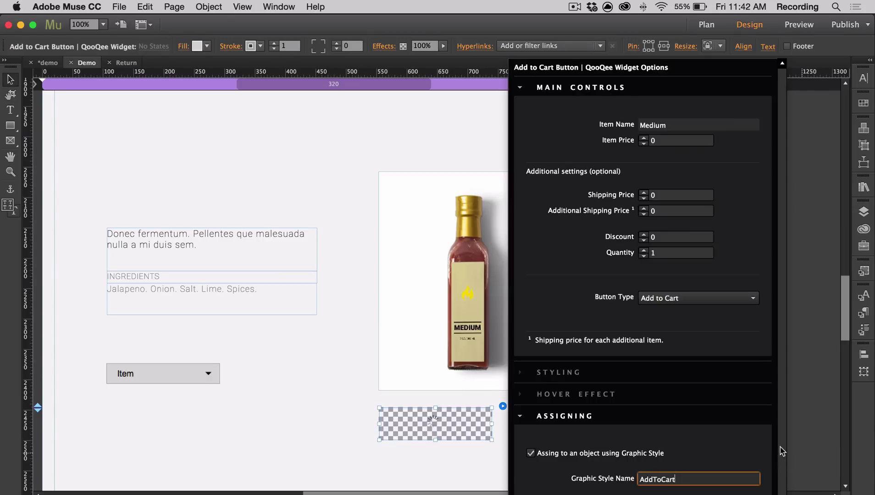
pyautogui.click(808, 449)
# - Move the Medium Add to Cart widget off the page and fit the yellow flame frame under the bottle picture at the picture's width
pyautogui.moveTo(416, 434); pyautogui.dragTo(705, 391)
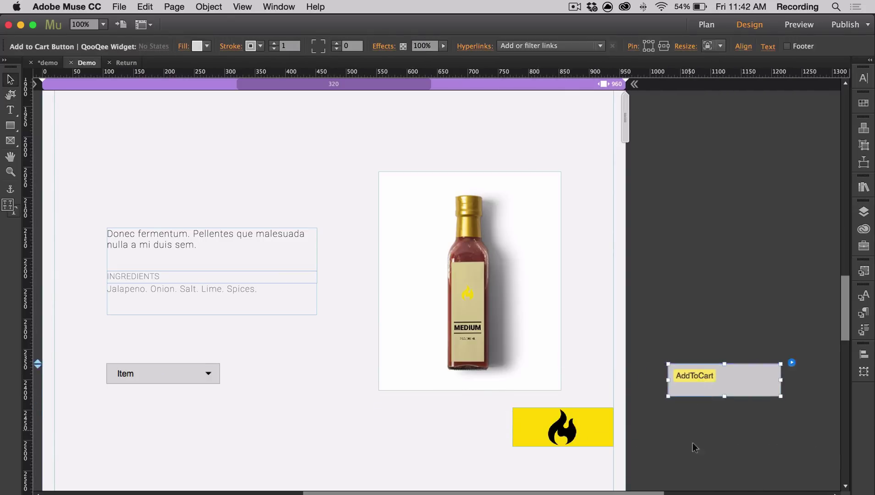
pyautogui.click(474, 423)
pyautogui.moveTo(479, 420); pyautogui.dragTo(561, 420)
pyautogui.moveTo(429, 423); pyautogui.dragTo(470, 423)
pyautogui.click(622, 441)
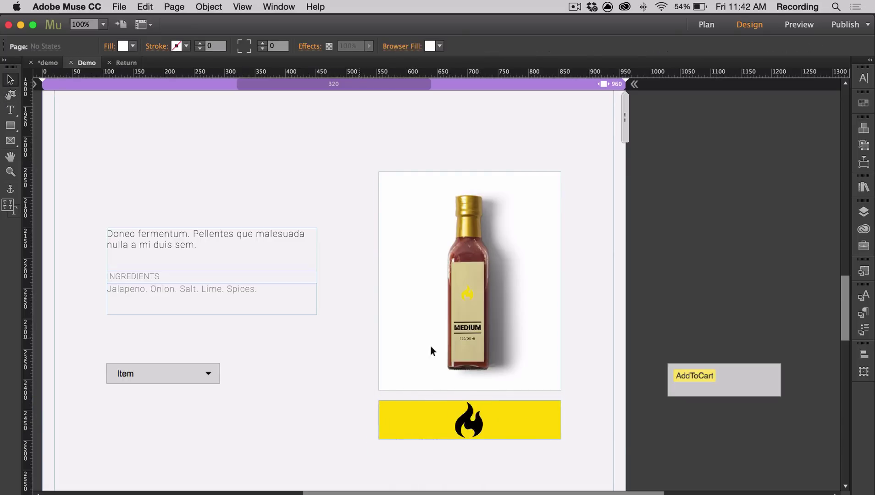
# - Enlarge the Medium bottle's Item dropdown to the description column's width and give it a white fill with a black stroke of 3
pyautogui.click(183, 374)
pyautogui.moveTo(217, 382); pyautogui.dragTo(316, 400)
pyautogui.click(188, 47)
pyautogui.click(348, 62)
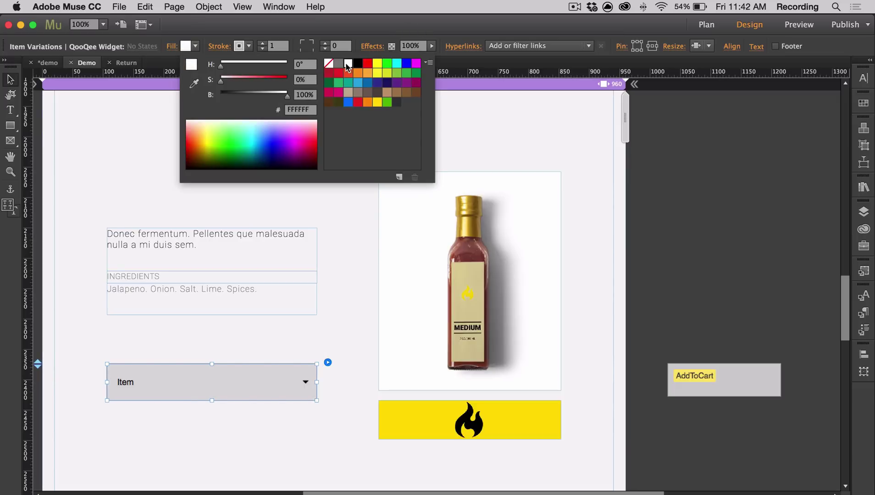
pyautogui.click(239, 46)
pyautogui.click(263, 44)
pyautogui.click(264, 43)
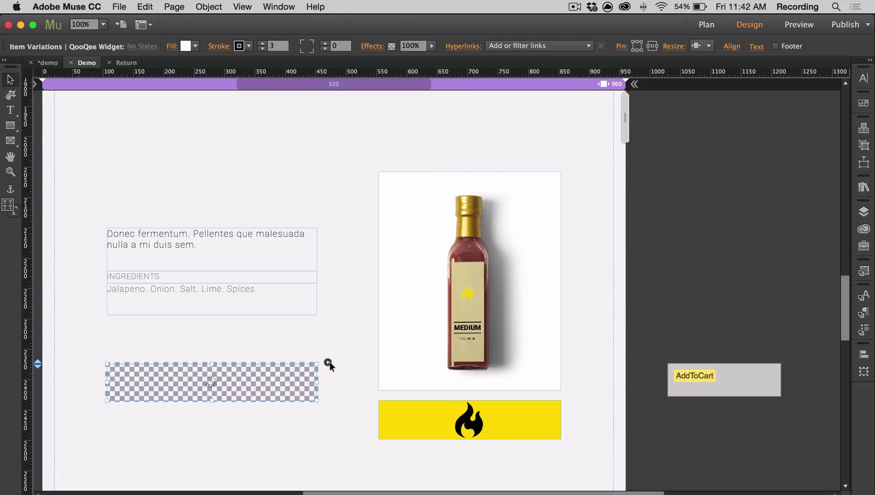
# - Set the Medium Item dropdown's triangle icon to 10 pixels and colour it yellow
pyautogui.click(328, 362)
pyautogui.click(368, 485)
pyautogui.click(512, 424)
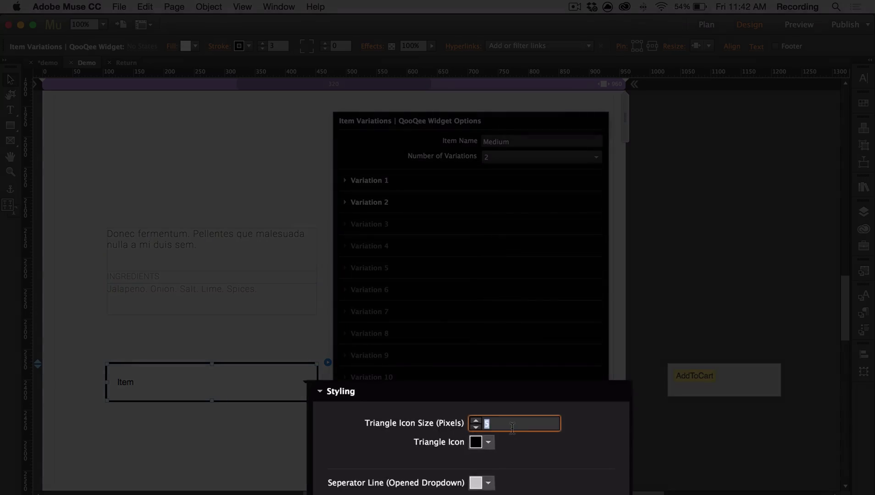
pyautogui.press('Return')
pyautogui.click(488, 442)
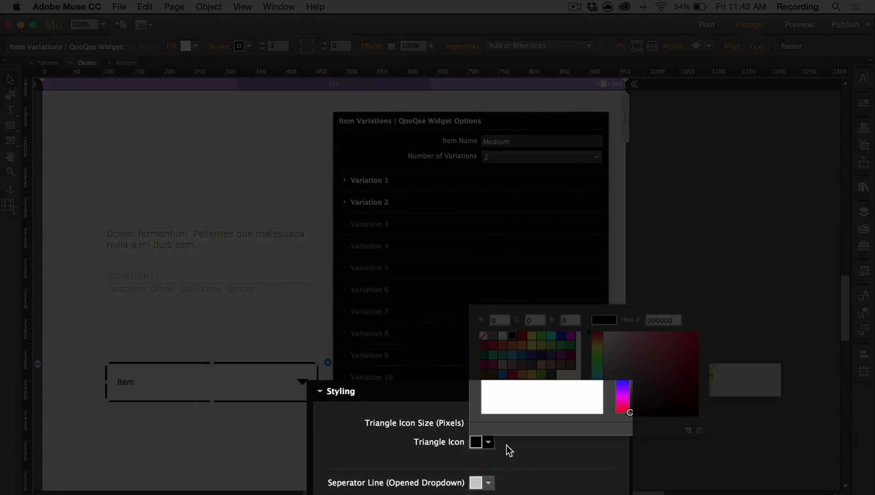
pyautogui.click(535, 376)
# - Change the separator line colour for the opened state of the Medium Item dropdown
pyautogui.click(493, 485)
pyautogui.click(492, 486)
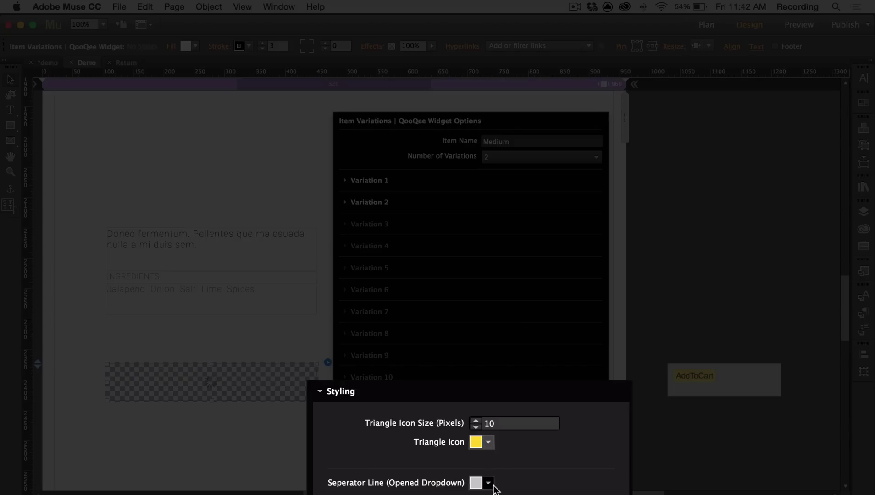
pyautogui.click(487, 481)
pyautogui.click(489, 483)
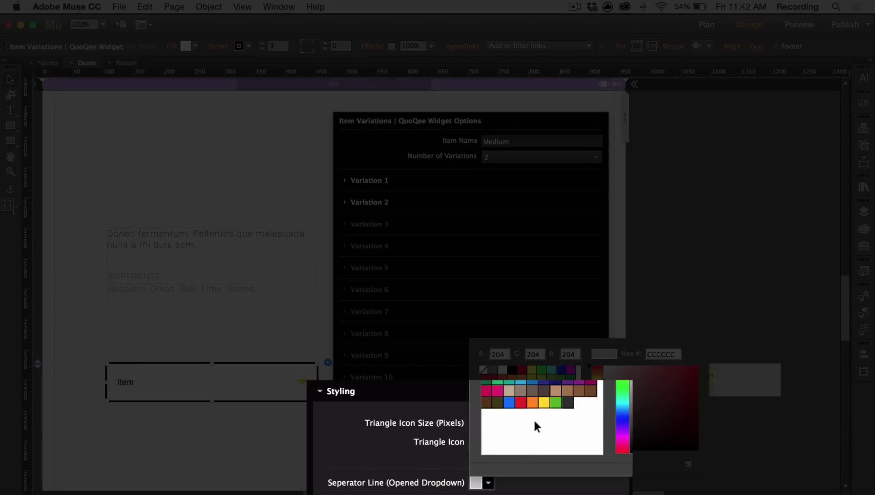
pyautogui.click(498, 367)
pyautogui.click(842, 121)
# - Add a text frame reading "words" beside the page and set its font to Roboto Thin
pyautogui.click(10, 110)
pyautogui.moveTo(638, 216); pyautogui.dragTo(752, 253)
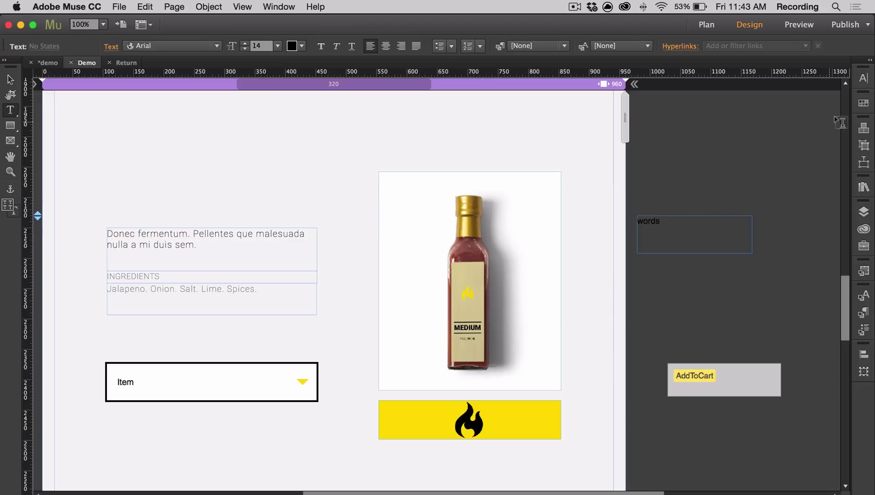
pyautogui.press('super+a')
pyautogui.click(863, 78)
pyautogui.click(823, 88)
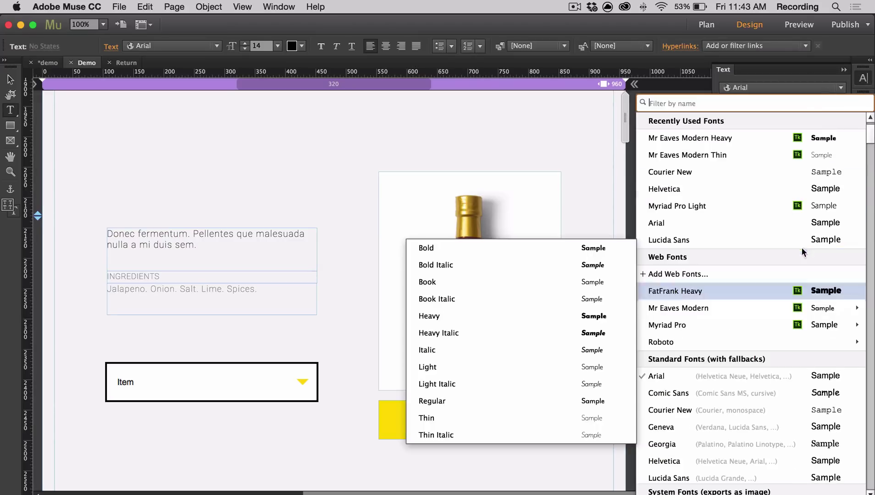
pyautogui.click(745, 142)
# - Format the sample text "words" at size 12 with tracking 3 and all caps
pyautogui.click(737, 111)
pyautogui.click(737, 110)
pyautogui.click(737, 171)
pyautogui.click(737, 171)
pyautogui.click(738, 171)
pyautogui.click(782, 153)
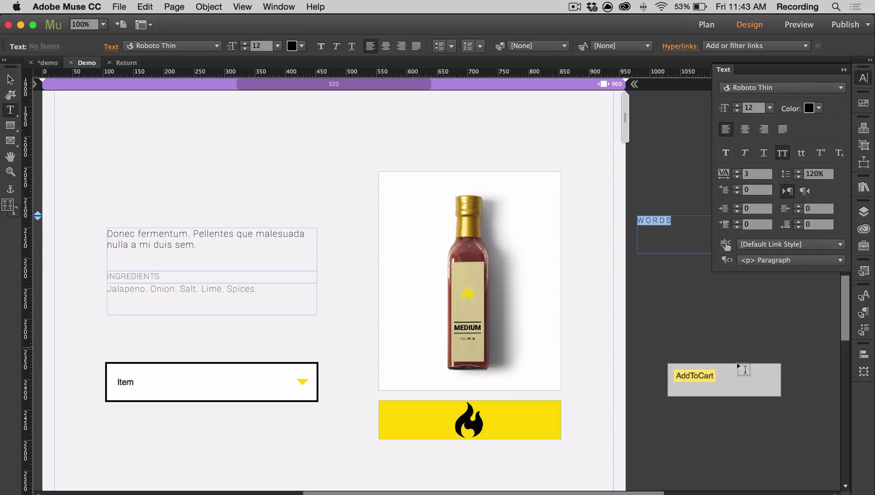
# - Create a paragraph style from the sample text frame and name it Variations
pyautogui.click(10, 79)
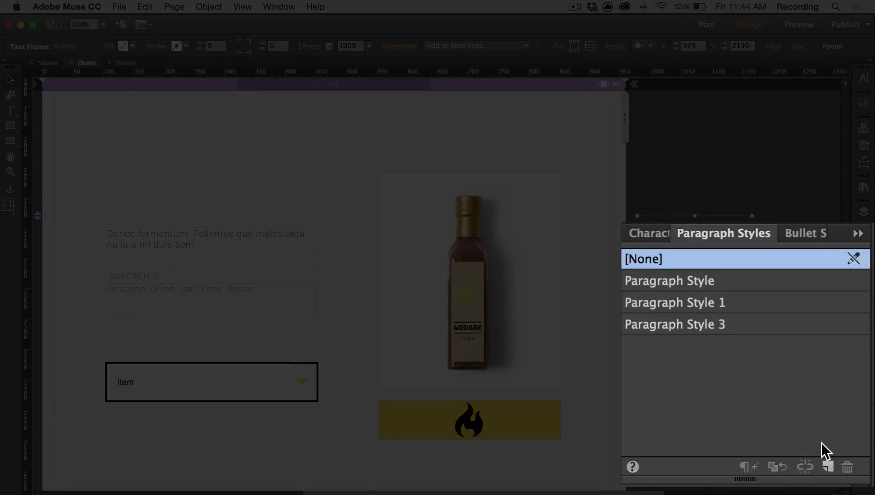
pyautogui.click(824, 465)
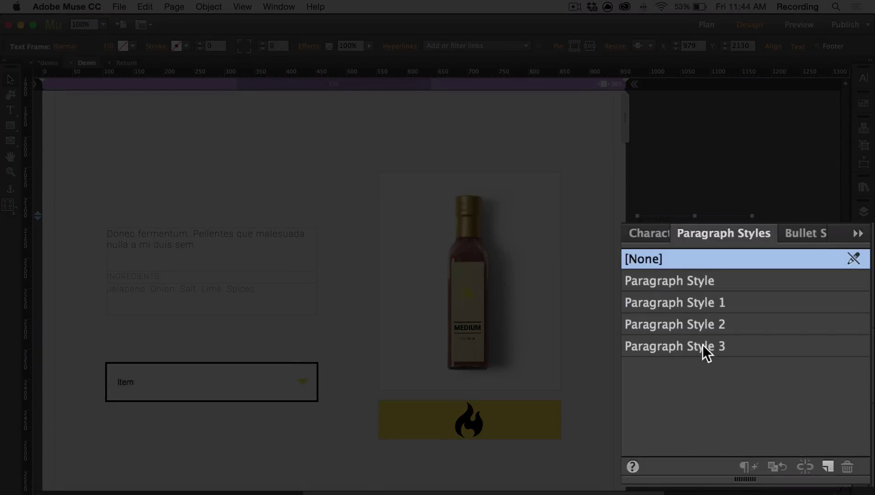
pyautogui.doubleClick(758, 350)
pyautogui.write('Vari')
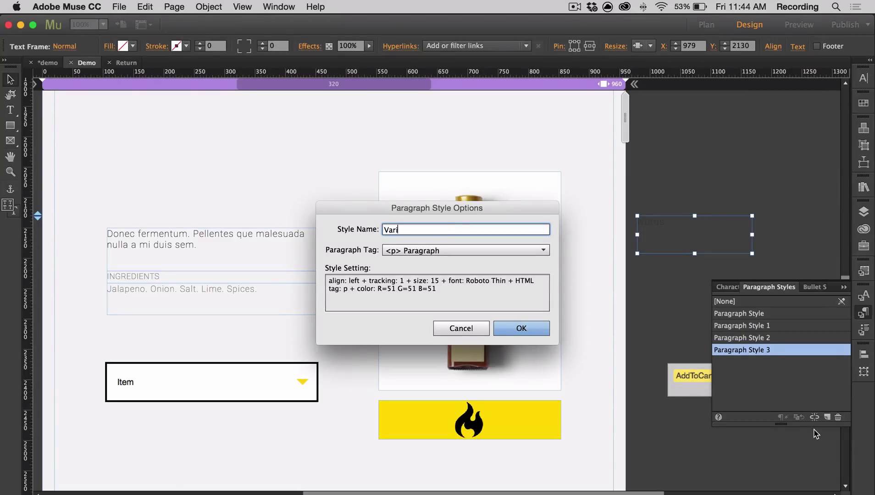
pyautogui.write('ations')
pyautogui.press('Return')
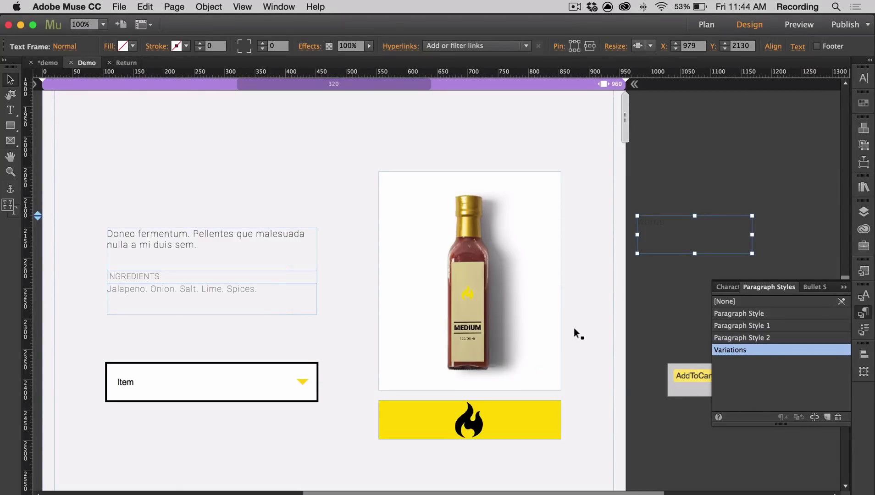
# - Apply the Variations paragraph style to the Medium Item dropdown and delete the sample text frame beside the page
pyautogui.click(629, 297)
pyautogui.click(251, 378)
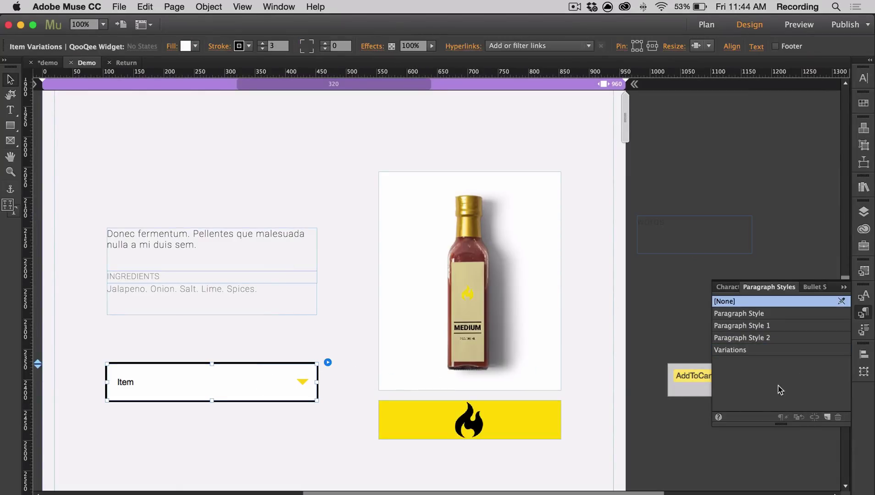
pyautogui.click(775, 353)
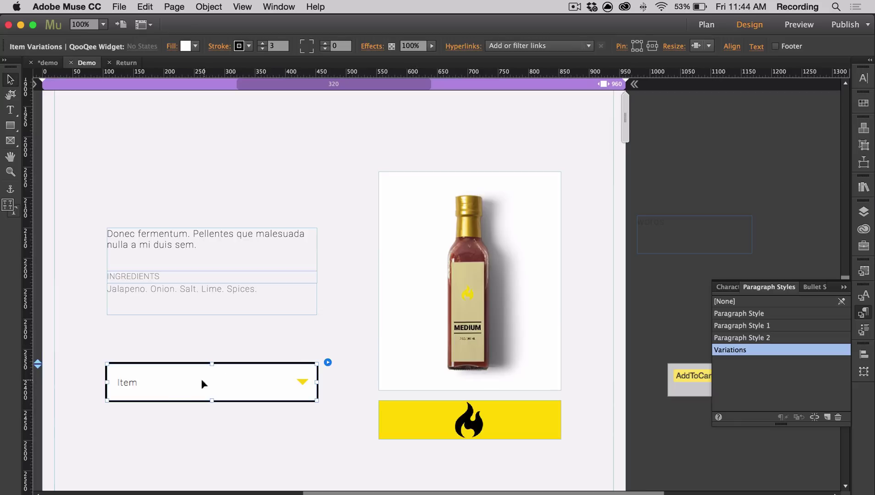
pyautogui.click(672, 241)
pyautogui.press('Delete')
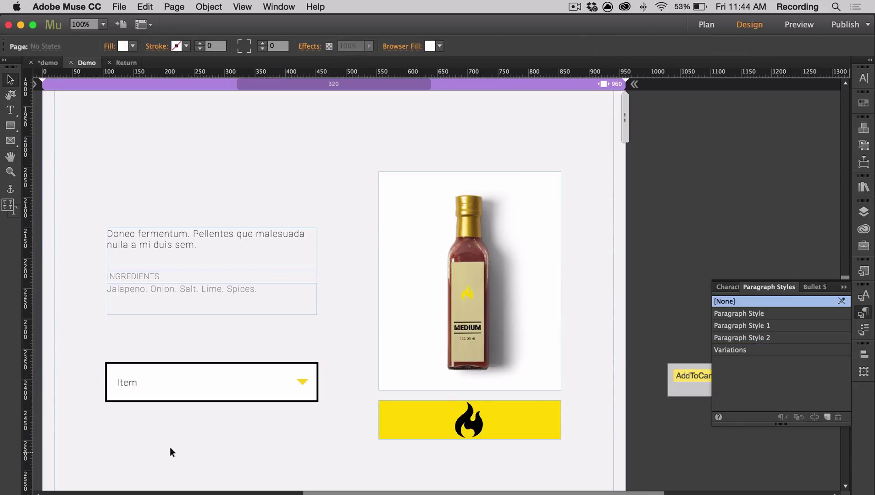
# - Enlarge the Hot bottle's Item dropdown and round its corners
pyautogui.press('super+minus')
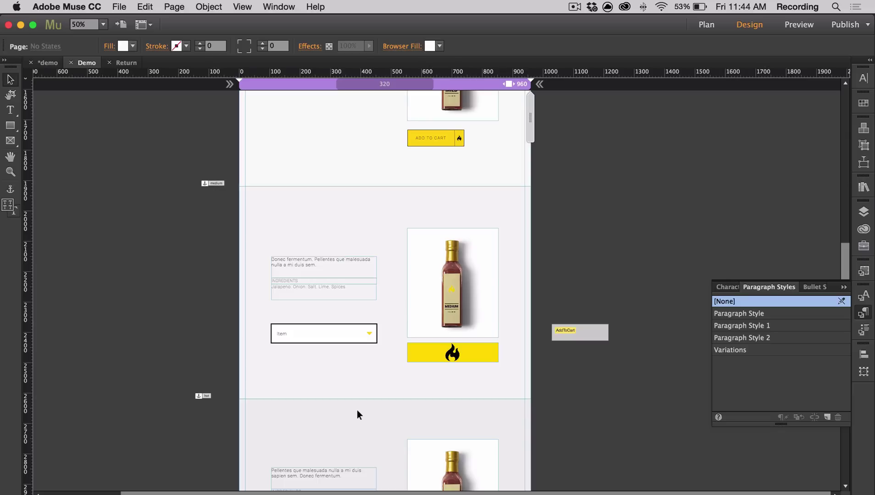
pyautogui.click(355, 333)
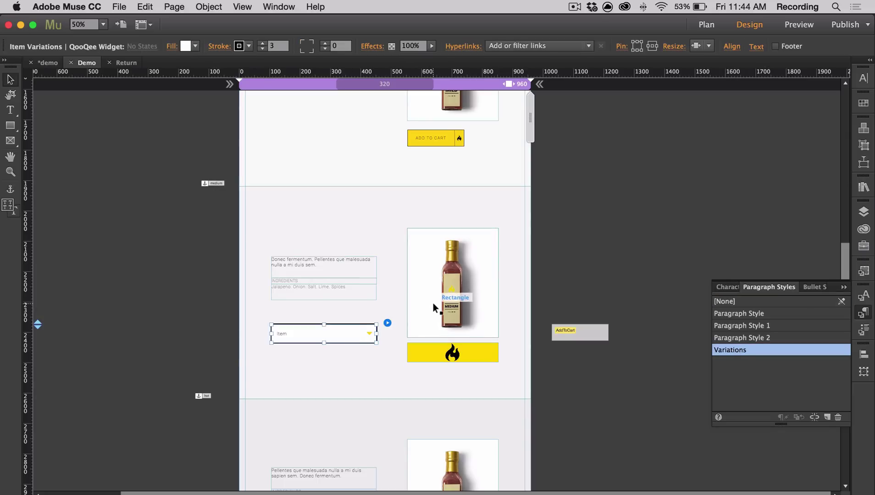
pyautogui.moveTo(442, 398); pyautogui.dragTo(428, 211)
pyautogui.click(324, 352)
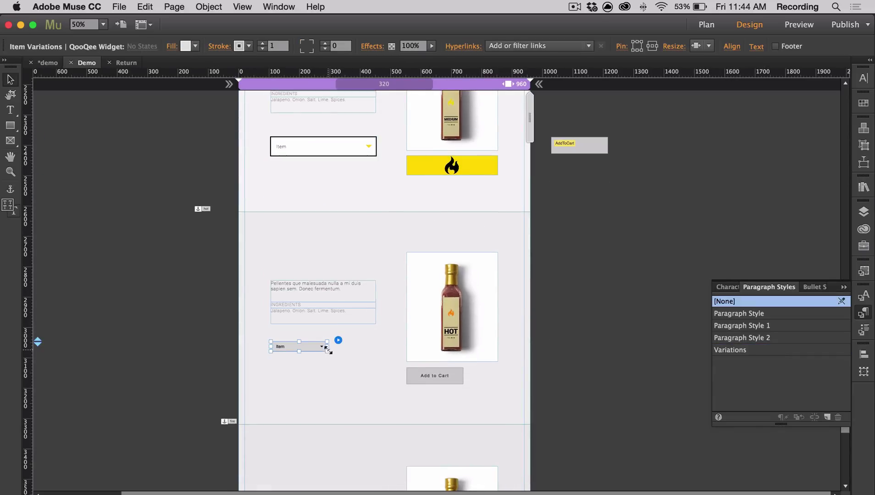
pyautogui.moveTo(332, 356); pyautogui.dragTo(360, 366)
pyautogui.click(331, 47)
pyautogui.write('1')
pyautogui.click(331, 389)
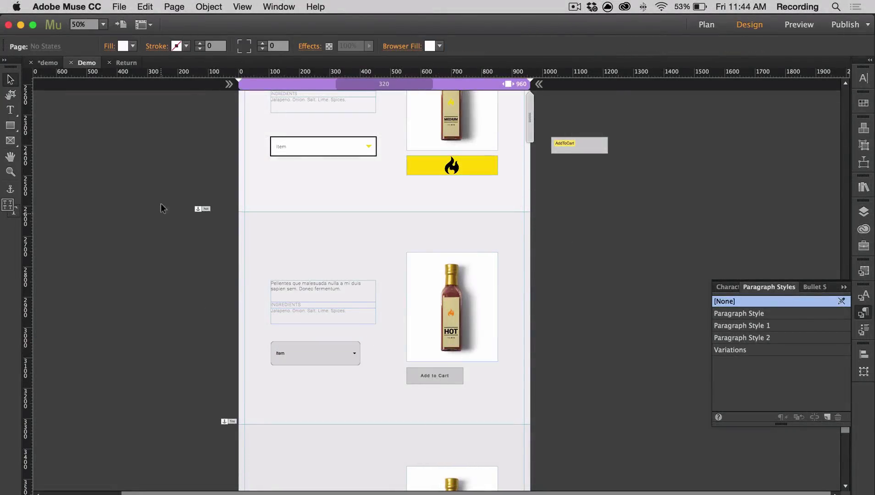
# - Set the cart panel's opening animation to rotate in the Muse PayPal Store widget
pyautogui.scroll(15, 162, 208)
pyautogui.press('super+equal')
pyautogui.click(420, 128)
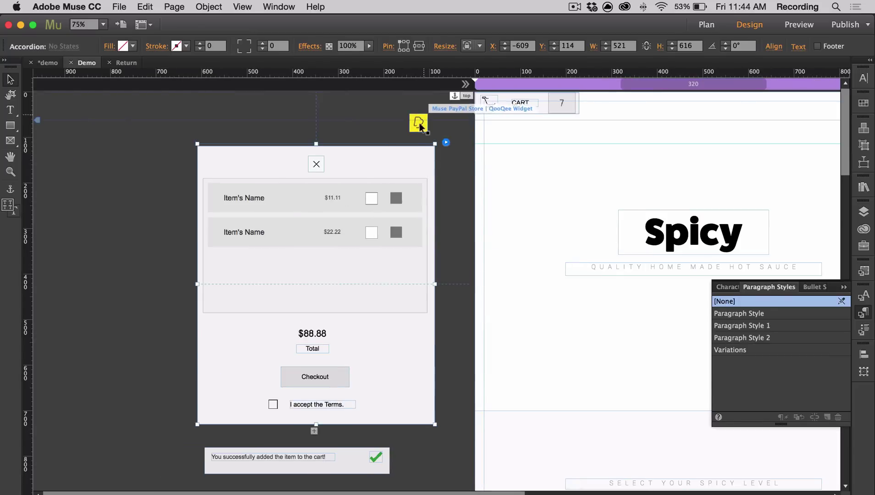
pyautogui.click(420, 128)
pyautogui.click(439, 112)
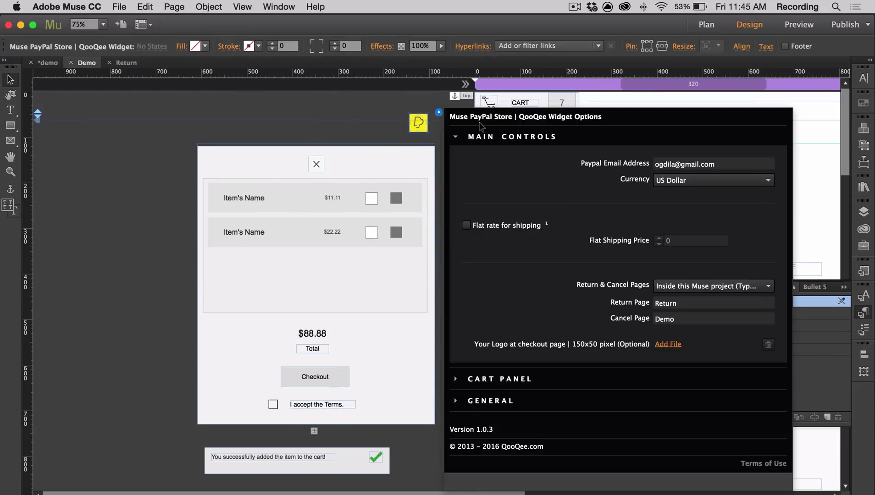
pyautogui.click(492, 137)
pyautogui.click(505, 159)
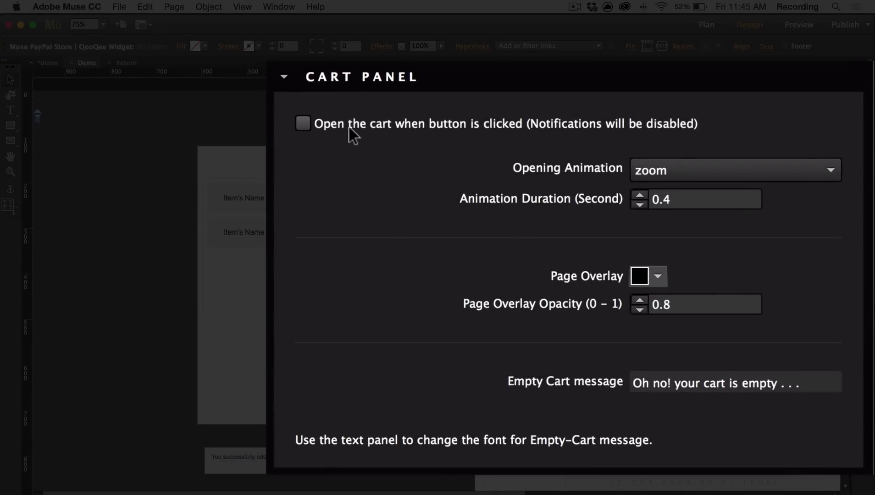
pyautogui.click(821, 170)
pyautogui.scroll(2, 826, 225)
pyautogui.scroll(-2, 768, 247)
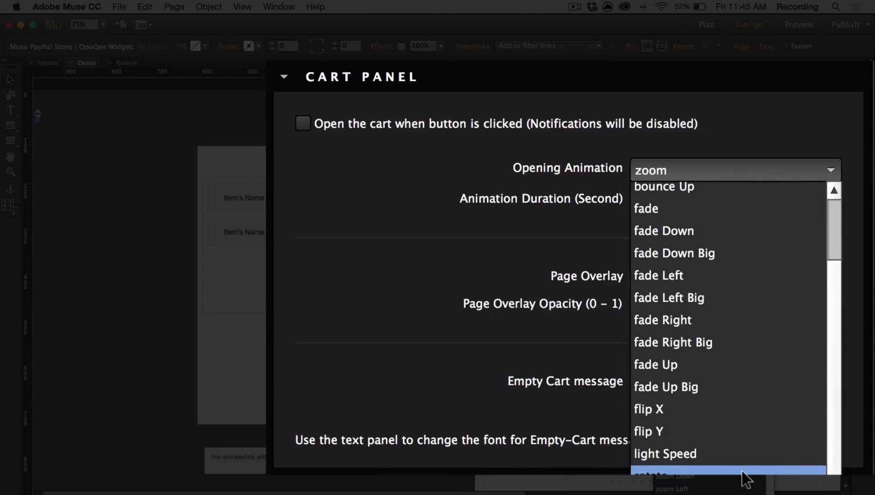
pyautogui.click(746, 477)
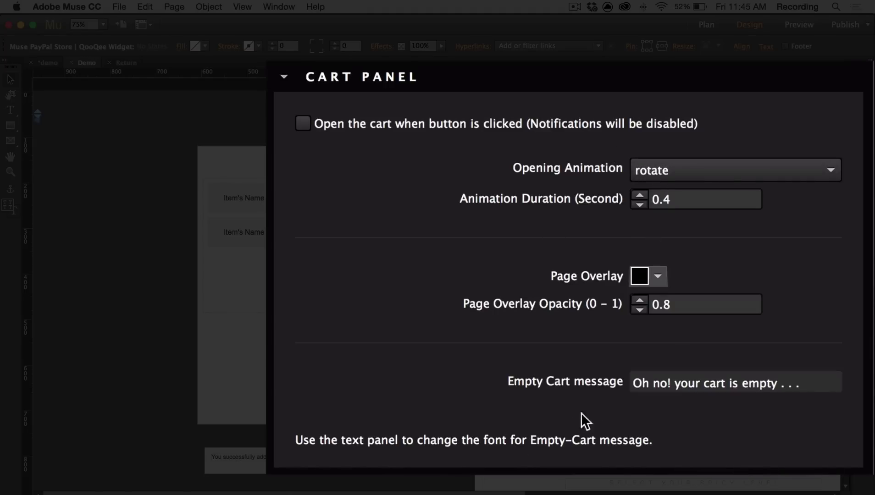
# - Set the cart panel's page overlay to white and its empty cart message to "Add items to your cart!"
pyautogui.click(657, 276)
pyautogui.click(651, 341)
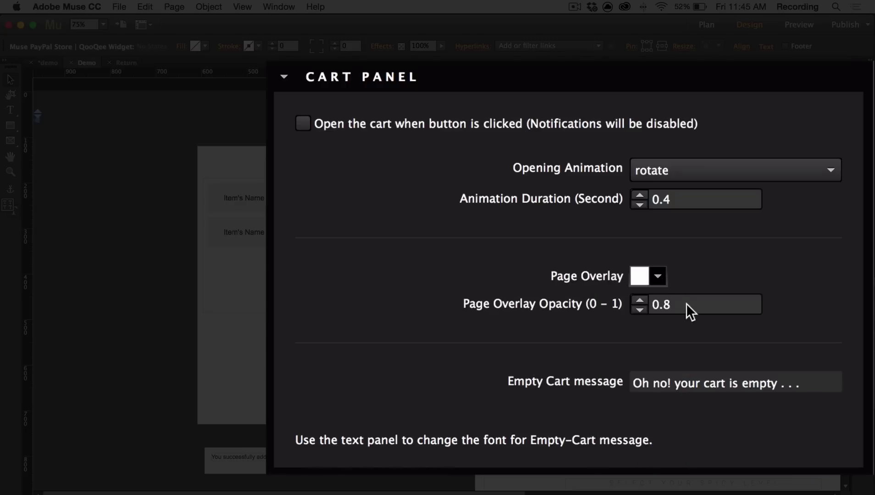
pyautogui.click(812, 387)
pyautogui.write('Add items to your cart!')
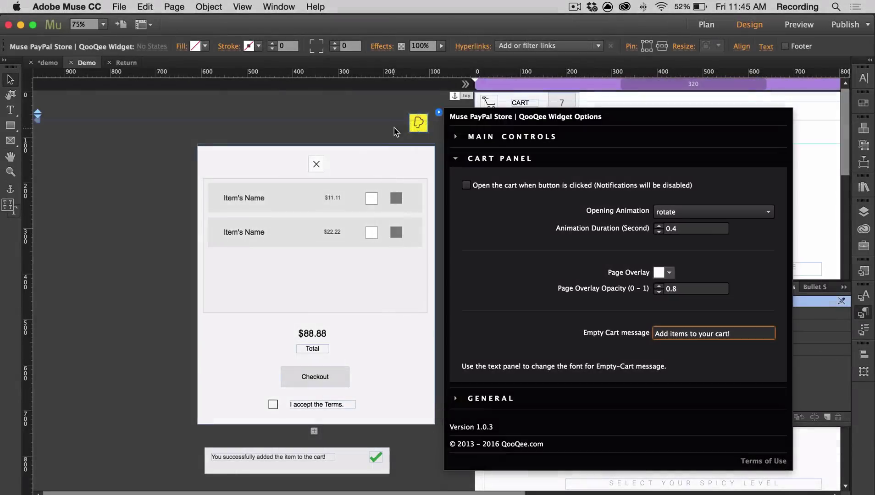
pyautogui.click(393, 127)
# - Set the Muse PayPal Store widget's empty cart message font to Roboto Thin
pyautogui.click(863, 78)
pyautogui.click(807, 87)
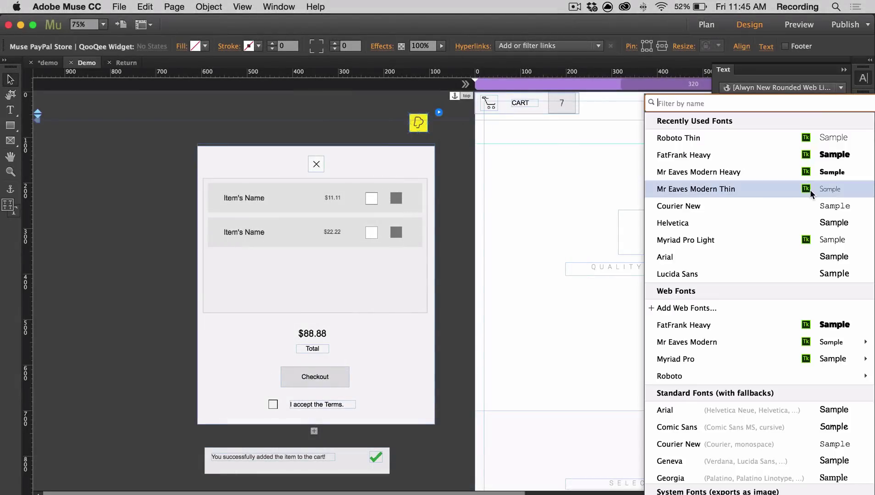
pyautogui.click(779, 145)
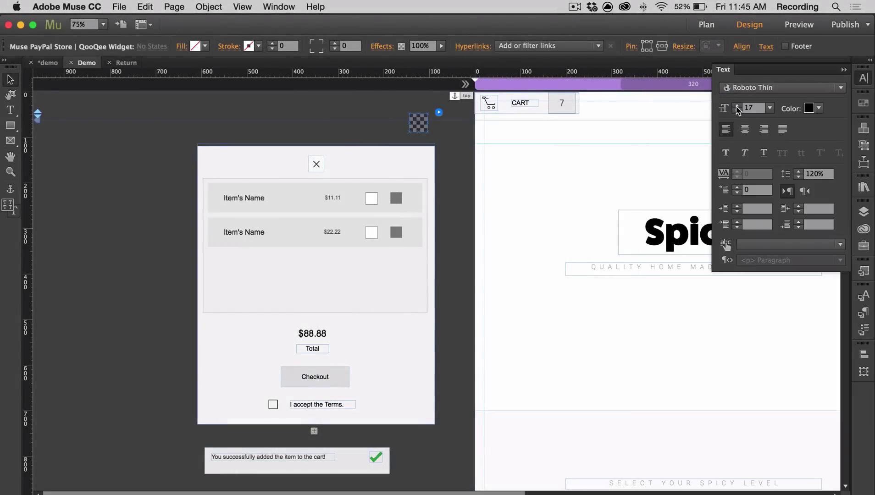
# - Fill the cart panel's content area with gray #999999 and remove its stroke
pyautogui.click(225, 135)
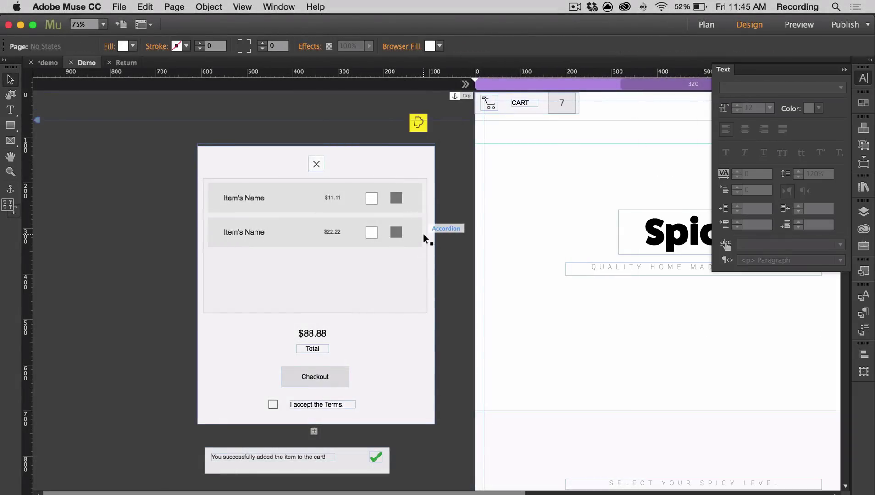
pyautogui.click(382, 167)
pyautogui.click(382, 165)
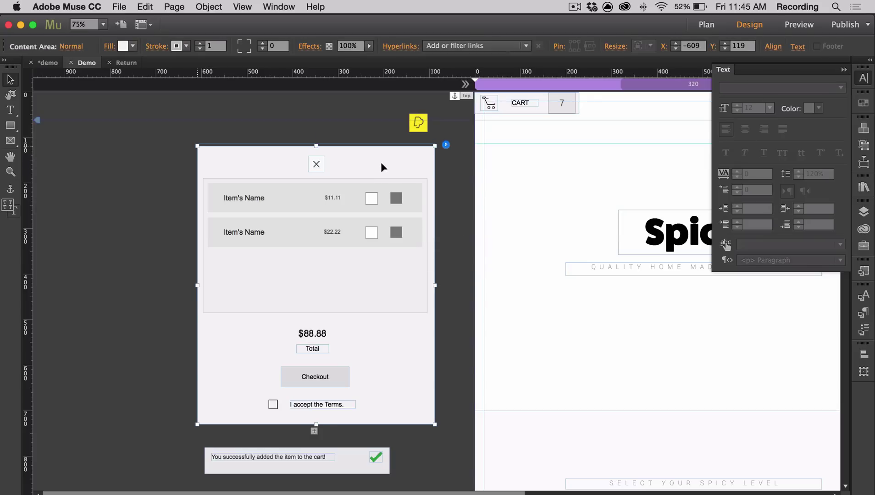
pyautogui.click(123, 46)
pyautogui.moveTo(186, 93); pyautogui.dragTo(197, 94)
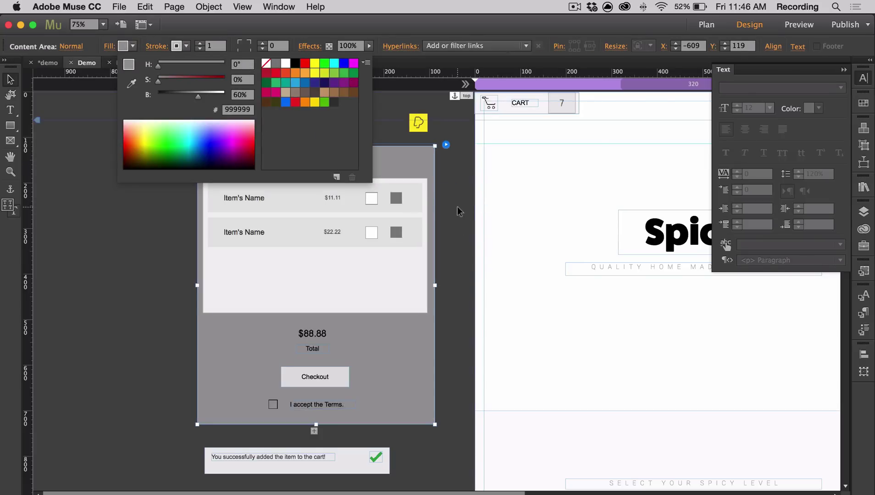
pyautogui.press('Escape')
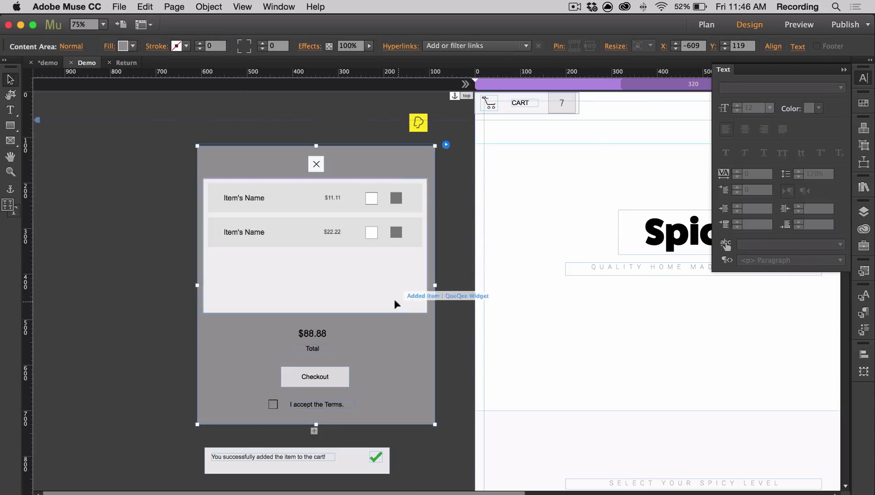
# - Set the Added Item widget's bar height to 100, outer padding to 30, inner padding to 20 and item gap to 15 pixels
pyautogui.click(406, 308)
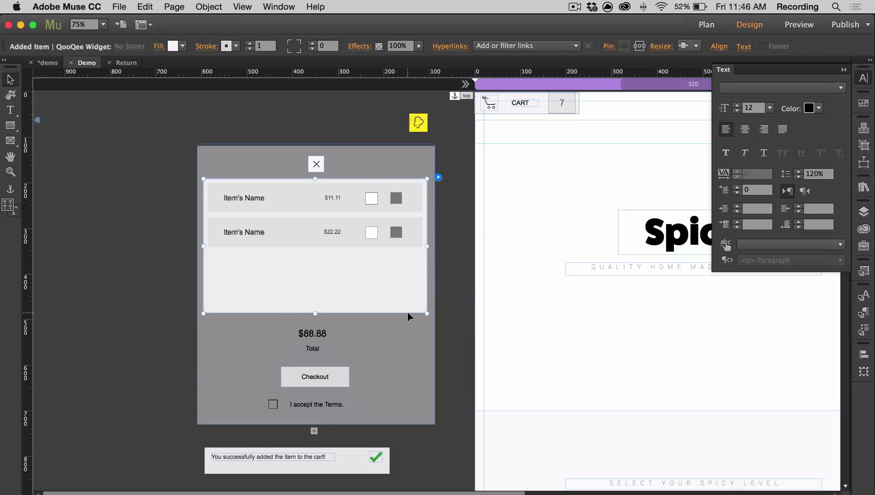
pyautogui.click(438, 177)
pyautogui.click(512, 487)
pyautogui.click(499, 383)
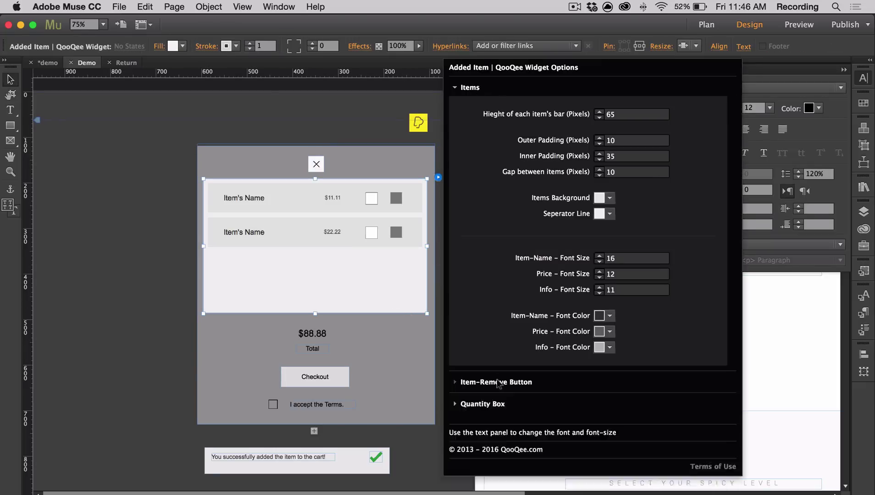
pyautogui.moveTo(615, 114); pyautogui.dragTo(611, 113)
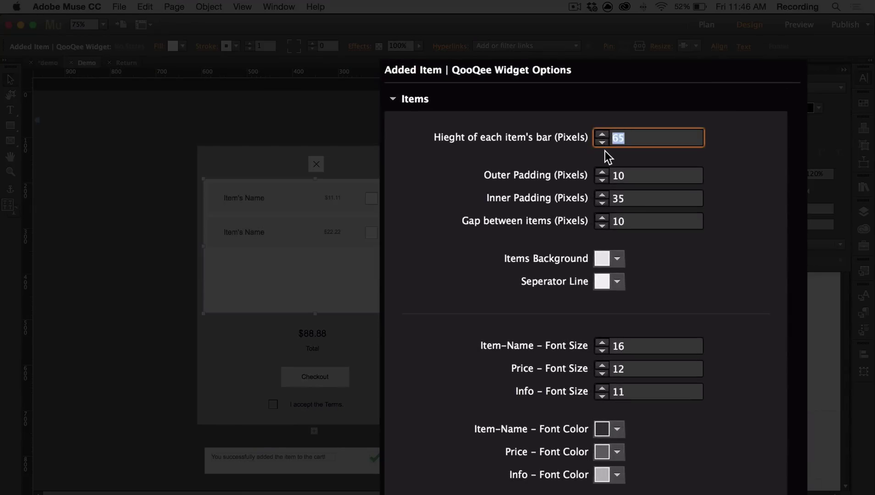
pyautogui.write('100')
pyautogui.press('Tab')
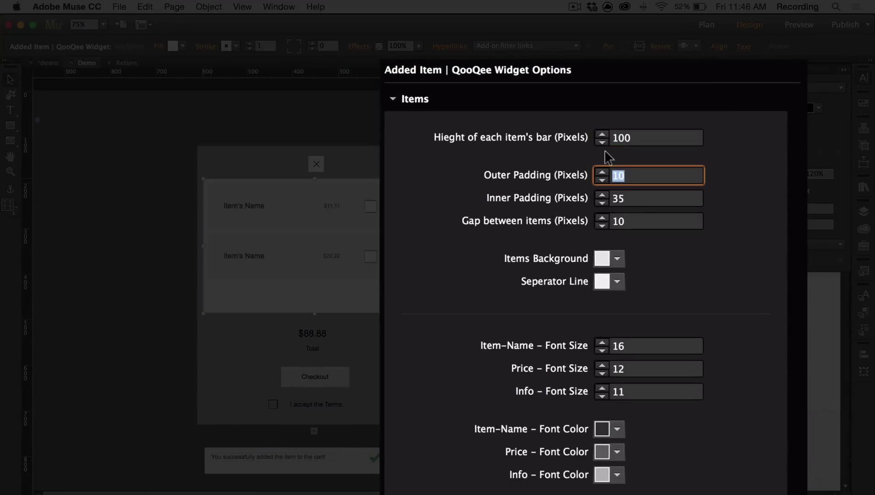
pyautogui.write('30')
pyautogui.press('Tab')
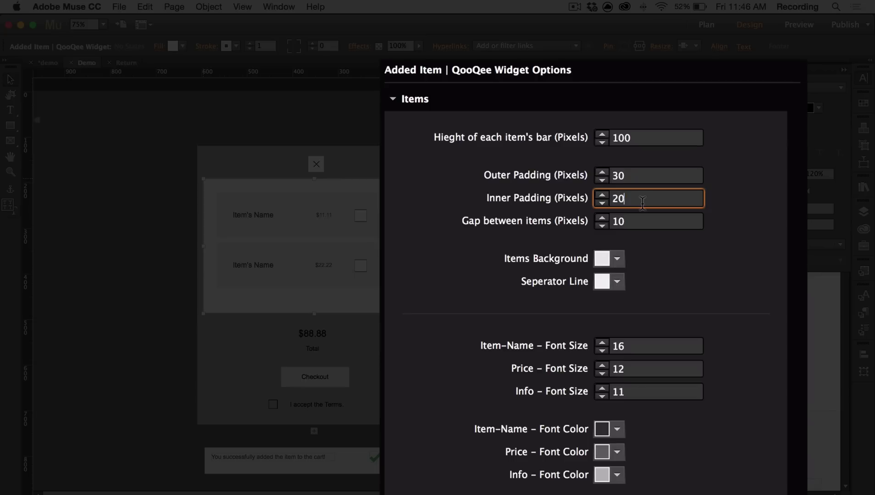
pyautogui.press('Tab')
pyautogui.press('Tab')
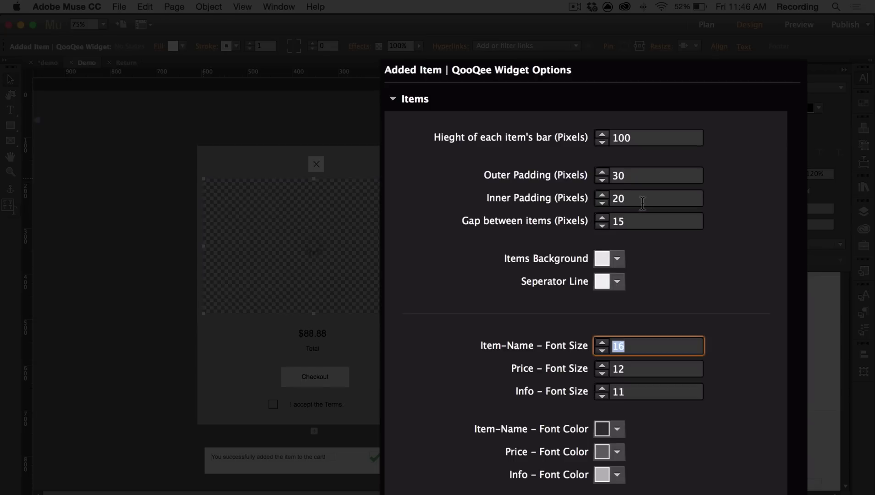
# - Set the Added Item widget's items background to white and its separator line to light gray
pyautogui.click(618, 258)
pyautogui.click(643, 313)
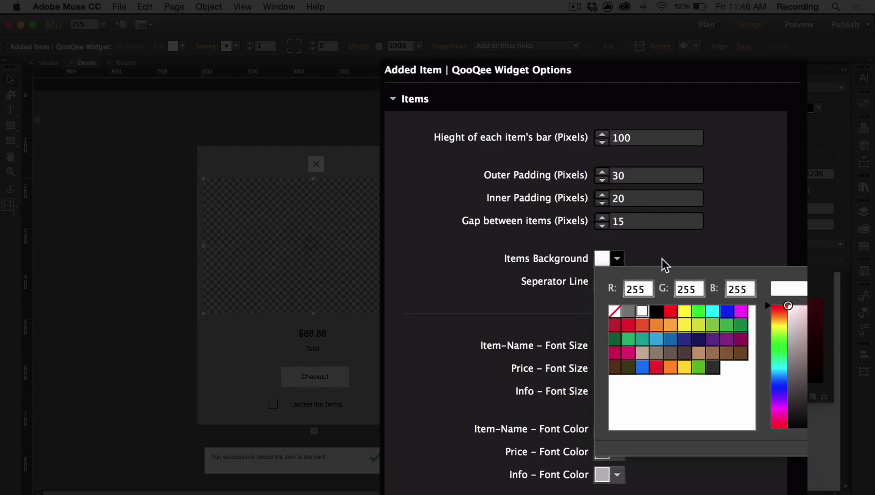
pyautogui.click(662, 259)
pyautogui.click(620, 284)
pyautogui.moveTo(788, 335); pyautogui.dragTo(785, 347)
pyautogui.press('Return')
# - Set the item-name, price and info font sizes to 18, 14 and 12, and the item-name font color to black
pyautogui.click(655, 350)
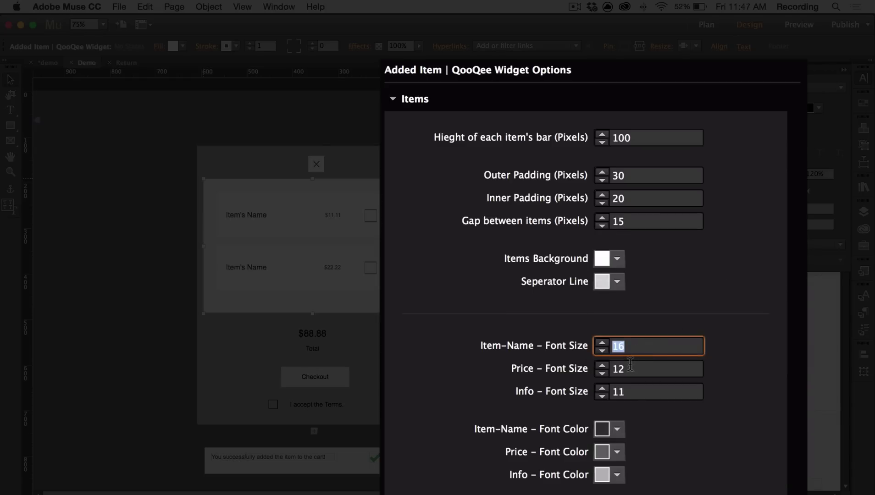
pyautogui.write('18')
pyautogui.press('Tab')
pyautogui.write('14')
pyautogui.press('Tab')
pyautogui.write('12')
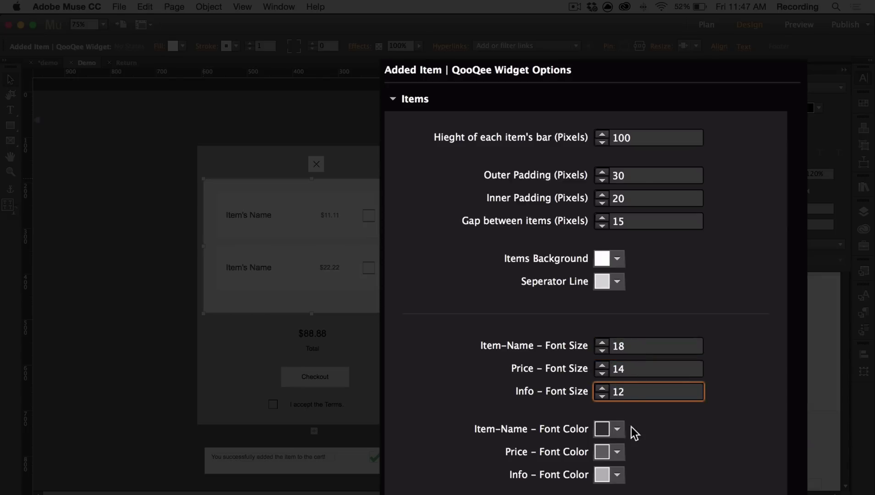
pyautogui.click(619, 429)
pyautogui.click(638, 479)
pyautogui.click(620, 453)
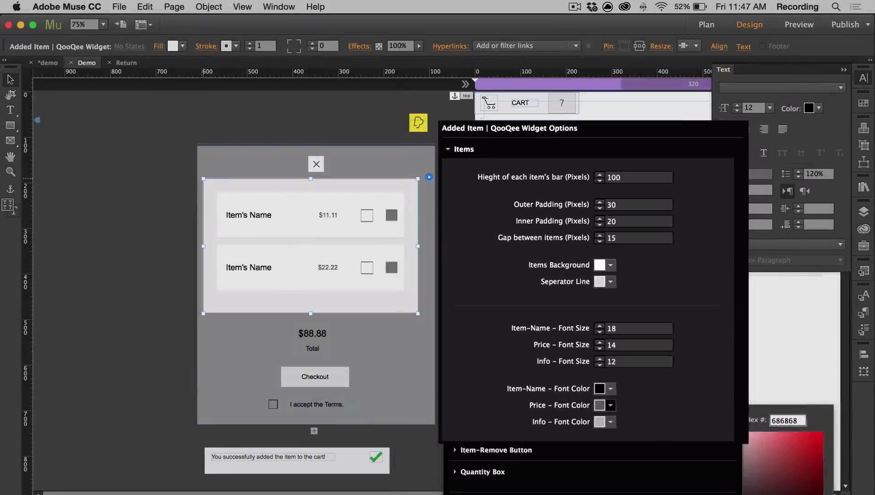
# - Change the item-remove button's shape to Circle and its size to 20
pyautogui.click(546, 224)
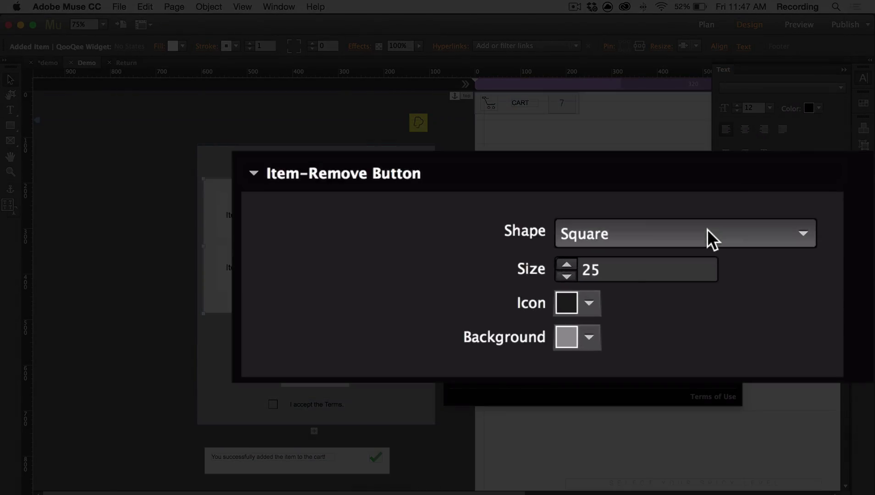
pyautogui.click(707, 230)
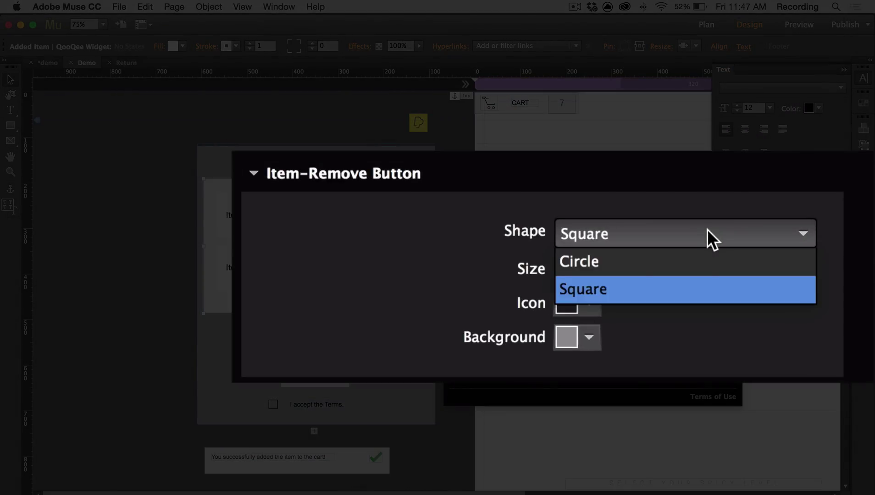
pyautogui.click(627, 268)
pyautogui.doubleClick(621, 273)
pyautogui.write('20')
pyautogui.press('Tab')
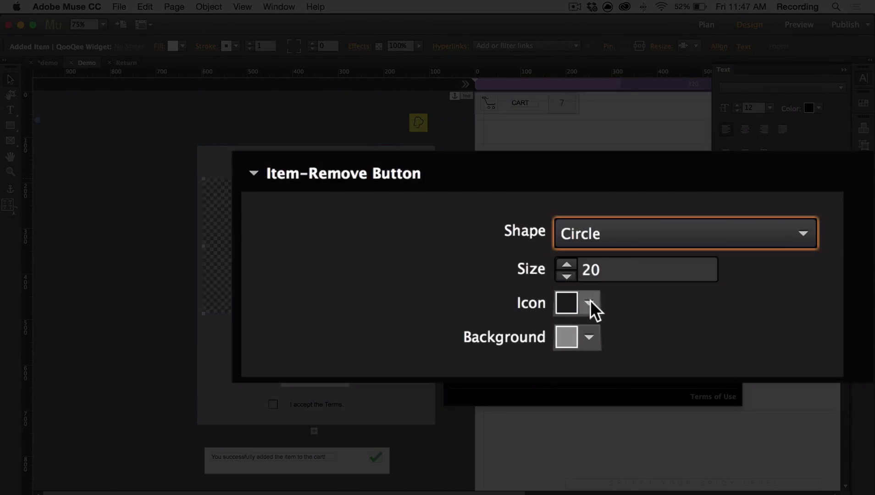
# - Give the item-remove button a white icon and a black background
pyautogui.click(589, 303)
pyautogui.click(633, 381)
pyautogui.click(589, 337)
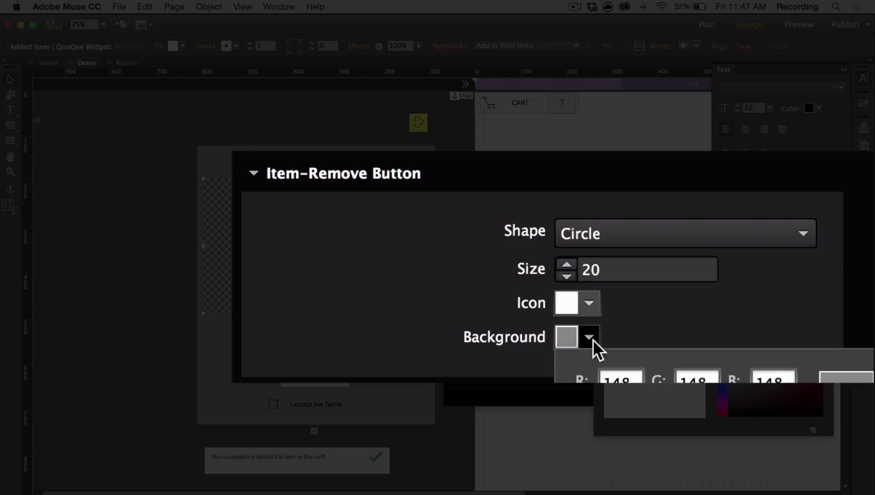
pyautogui.click(632, 363)
# - Set the quantity box's size to 20 and its rounded corners to 100
pyautogui.click(494, 224)
pyautogui.click(494, 247)
pyautogui.click(628, 226)
pyautogui.press('BackSpace')
pyautogui.write('0')
pyautogui.press('Tab')
pyautogui.write('6')
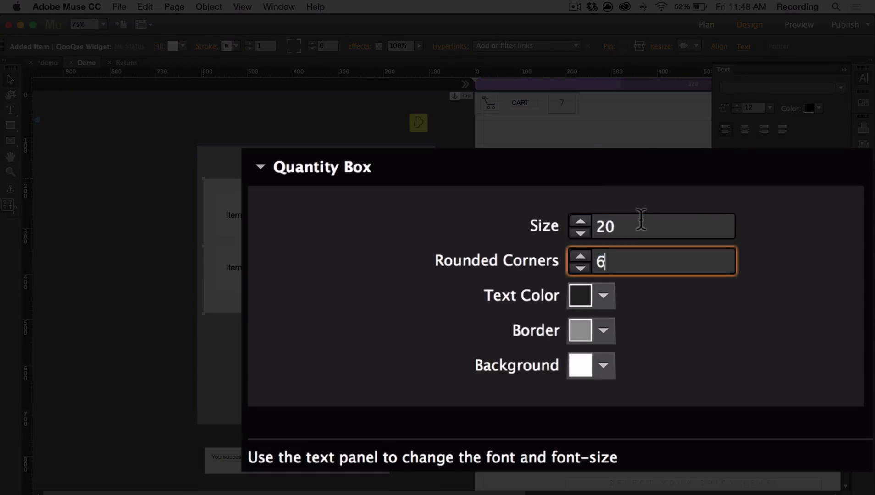
pyautogui.write('00')
pyautogui.press('Tab')
pyautogui.click(605, 297)
pyautogui.click(602, 297)
pyautogui.click(602, 298)
pyautogui.click(602, 298)
pyautogui.click(458, 274)
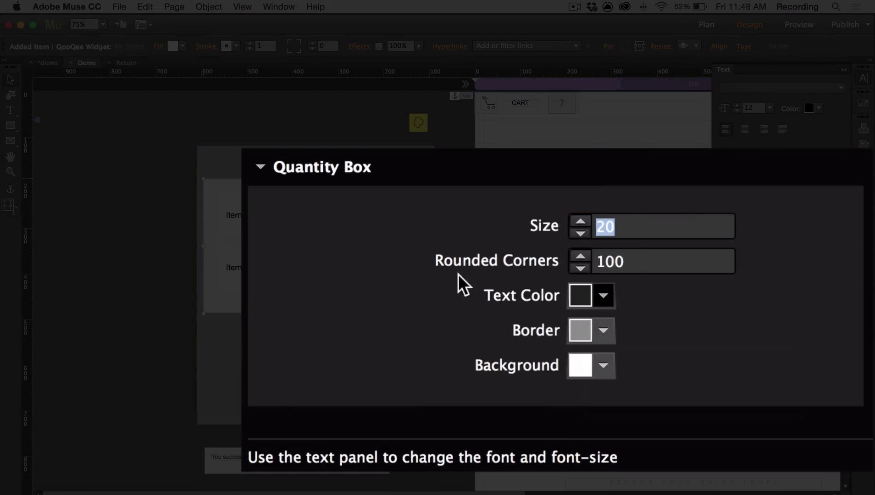
# - Close the Added Item widget's options and set its font to Roboto Thin
pyautogui.click(490, 248)
pyautogui.click(459, 164)
pyautogui.click(402, 236)
pyautogui.click(401, 236)
pyautogui.click(402, 235)
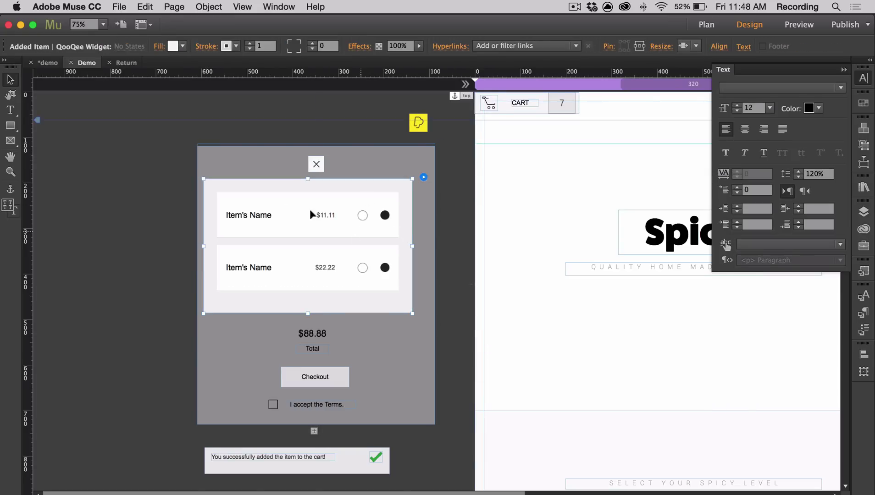
pyautogui.click(733, 87)
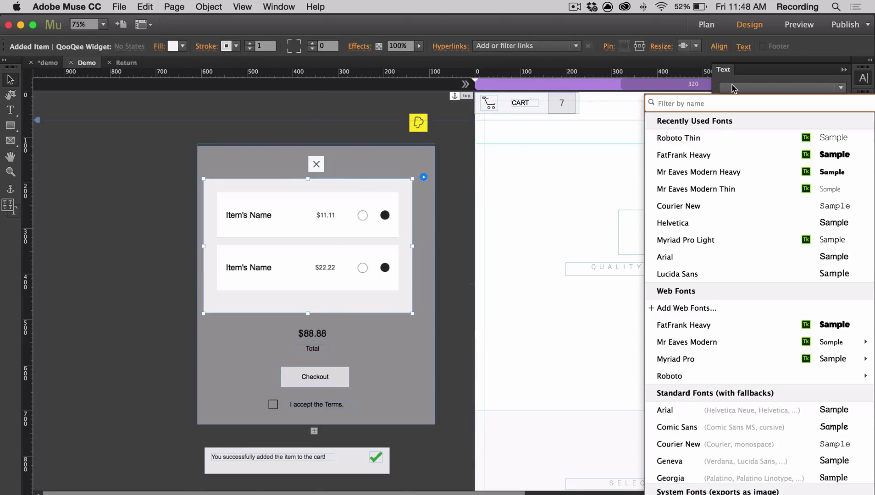
pyautogui.click(743, 138)
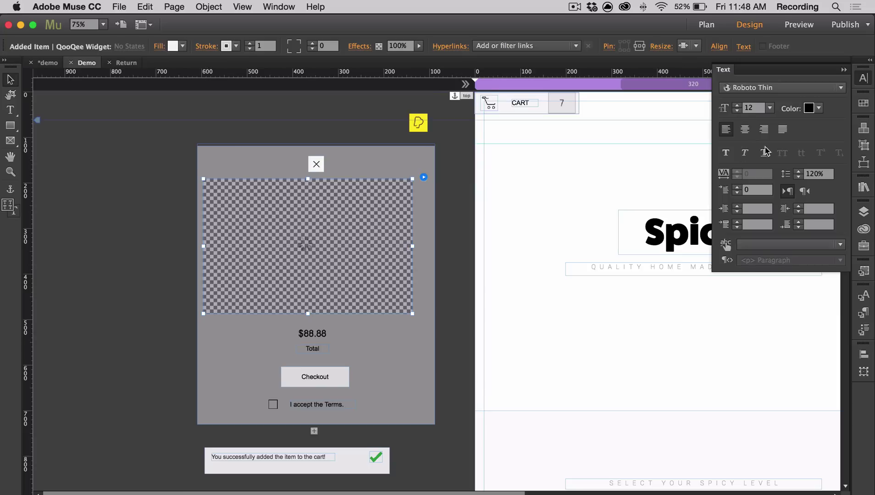
# - Widen the cart panel to about 593 px and enlarge the item list to fit inside it
pyautogui.click(447, 330)
pyautogui.tripleClick(411, 242)
pyautogui.moveTo(413, 246); pyautogui.dragTo(426, 252)
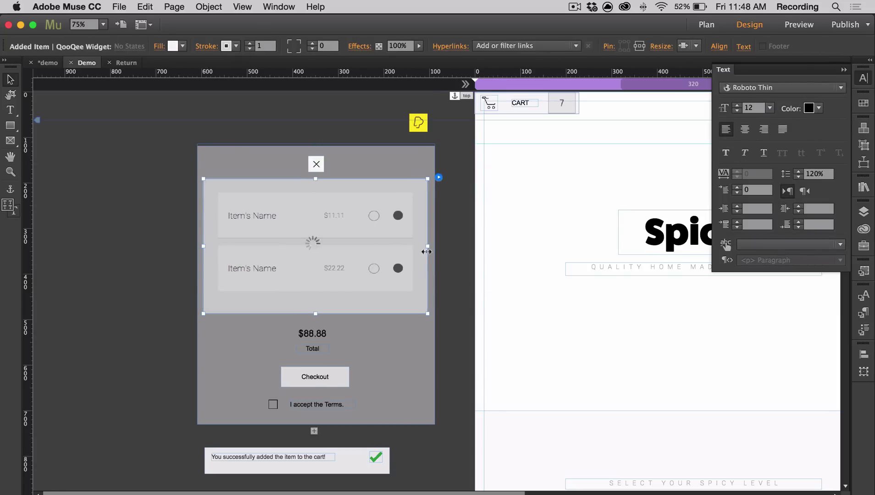
pyautogui.click(420, 337)
pyautogui.moveTo(197, 284); pyautogui.dragTo(164, 284)
pyautogui.doubleClick(334, 301)
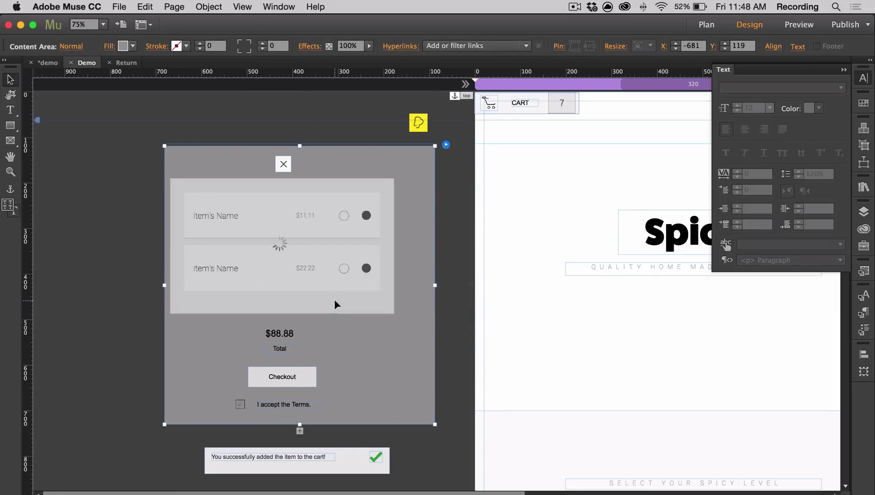
pyautogui.moveTo(394, 246); pyautogui.dragTo(401, 247)
# - Align the cart panel's close button, item list, total, Checkout button and terms elements on their horizontal centers, and place the terms text beside its checkbox
pyautogui.click(284, 169)
pyautogui.keyDown('shift'); pyautogui.click(293, 202); pyautogui.keyUp('shift')
pyautogui.keyDown('shift'); pyautogui.click(279, 334); pyautogui.keyUp('shift')
pyautogui.keyDown('shift'); pyautogui.click(280, 349); pyautogui.keyUp('shift')
pyautogui.keyDown('shift'); pyautogui.click(283, 377); pyautogui.keyUp('shift')
pyautogui.keyDown('shift'); pyautogui.click(284, 405); pyautogui.keyUp('shift')
pyautogui.keyDown('shift'); pyautogui.click(241, 404); pyautogui.keyUp('shift')
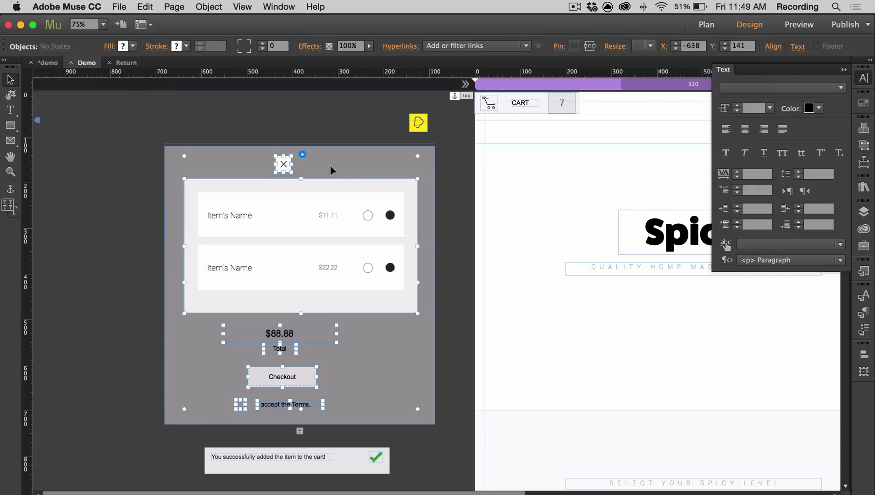
pyautogui.click(864, 354)
pyautogui.click(746, 372)
pyautogui.moveTo(328, 408); pyautogui.dragTo(296, 408)
pyautogui.click(436, 421)
# - Set the terms checkbox's check mark to white and its alert text to "Check the box!"
pyautogui.click(270, 404)
pyautogui.click(270, 404)
pyautogui.click(271, 404)
pyautogui.click(285, 399)
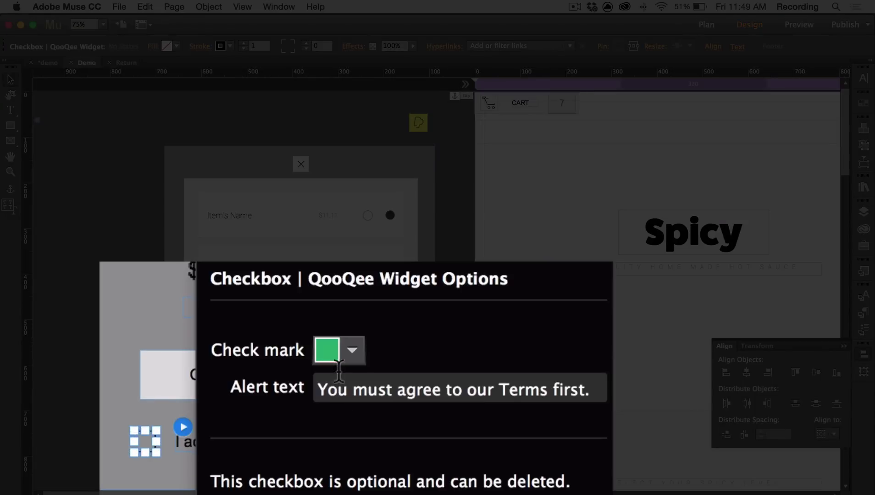
pyautogui.click(355, 349)
pyautogui.click(393, 440)
pyautogui.click(423, 391)
pyautogui.moveTo(558, 394); pyautogui.dragTo(311, 376)
pyautogui.write('Check the box!')
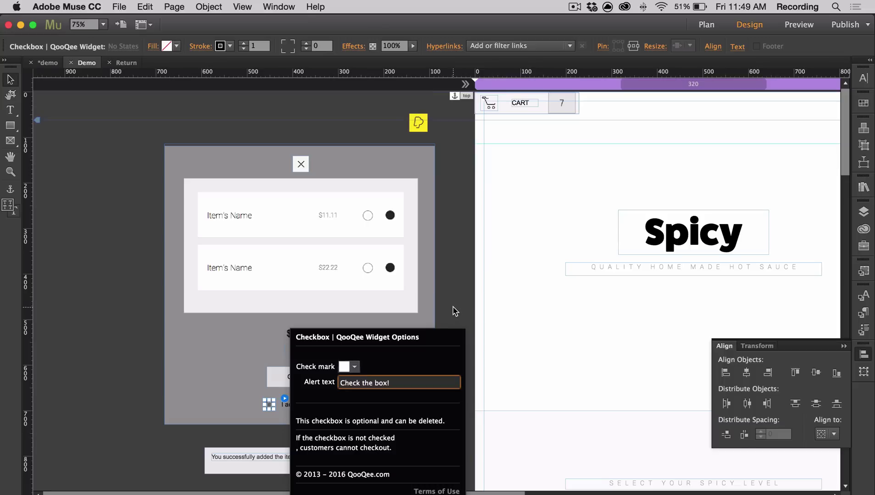
pyautogui.click(454, 313)
# - Give the terms checkbox a corner radius of 100, a white fill and a stroke of 2
pyautogui.doubleClick(271, 404)
pyautogui.click(271, 404)
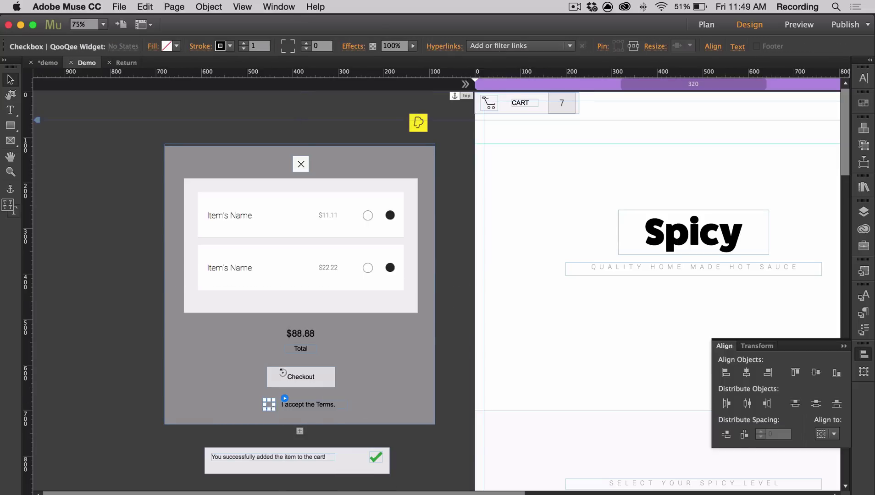
pyautogui.click(317, 46)
pyautogui.press('Tab')
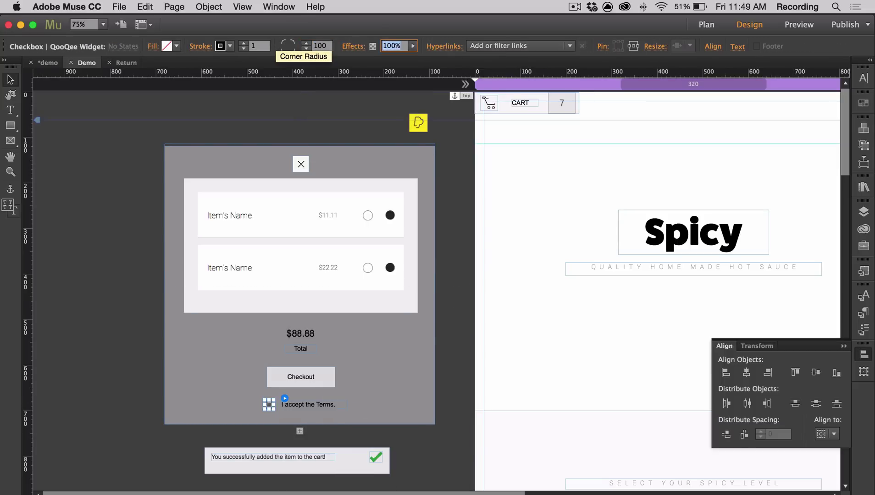
pyautogui.click(177, 46)
pyautogui.click(326, 67)
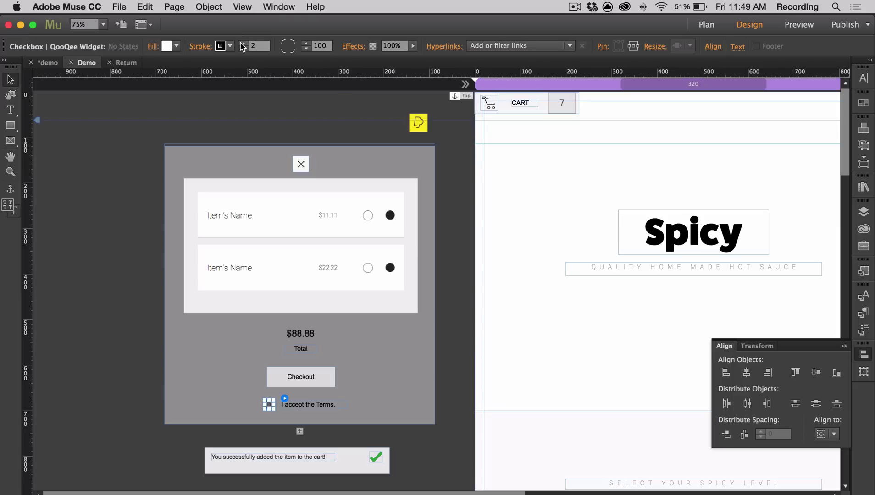
pyautogui.click(363, 400)
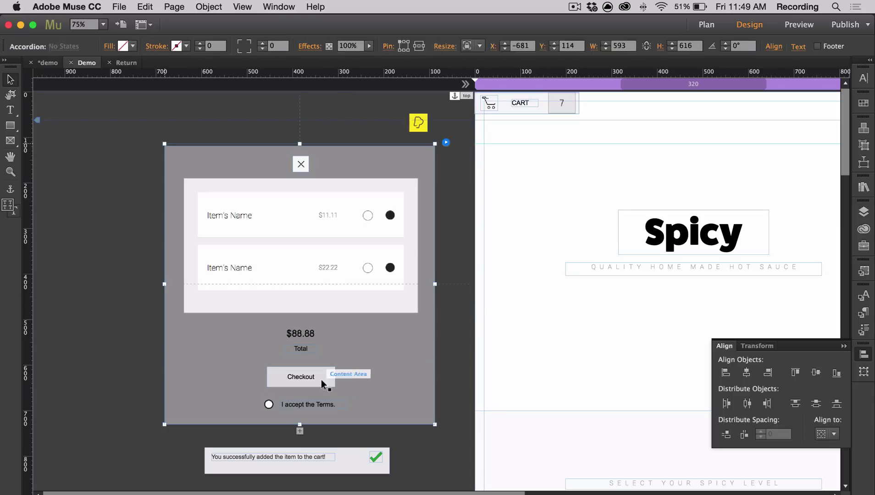
# - Set the total amount's font to FatFrank Heavy and its color to white
pyautogui.click(310, 337)
pyautogui.click(864, 78)
pyautogui.click(782, 88)
pyautogui.click(783, 156)
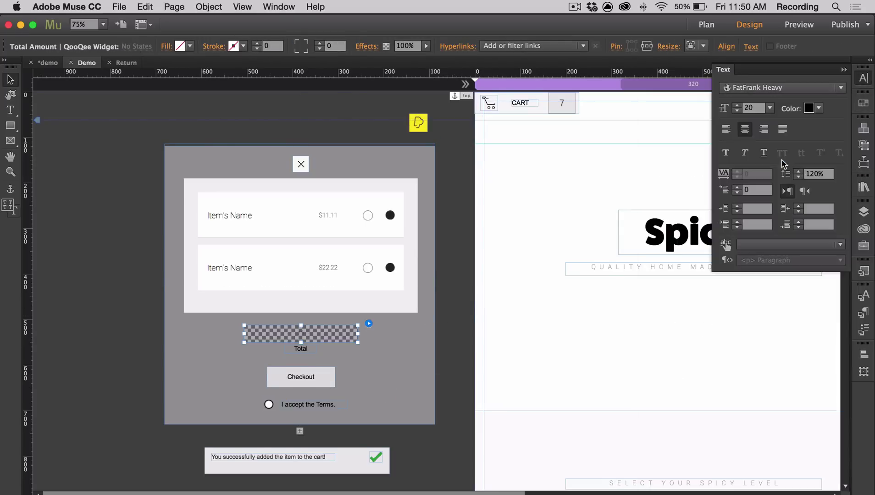
pyautogui.click(818, 108)
pyautogui.click(767, 123)
# - Move the Total label and the total amount side by side beneath the left end of the item list
pyautogui.click(286, 353)
pyautogui.moveTo(290, 350); pyautogui.dragTo(210, 335)
pyautogui.keyDown('shift'); pyautogui.click(265, 334); pyautogui.keyUp('shift')
pyautogui.moveTo(266, 334); pyautogui.dragTo(246, 333)
pyautogui.click(454, 451)
# - Move the Checkout button beneath the item list's right end and fill it with yellow #FFDD00
pyautogui.moveTo(322, 378); pyautogui.dragTo(407, 342)
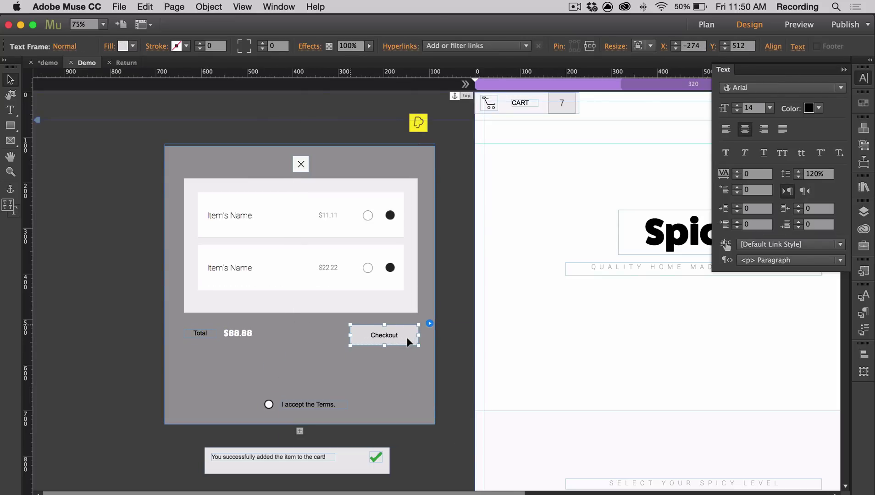
pyautogui.click(122, 46)
pyautogui.click(314, 102)
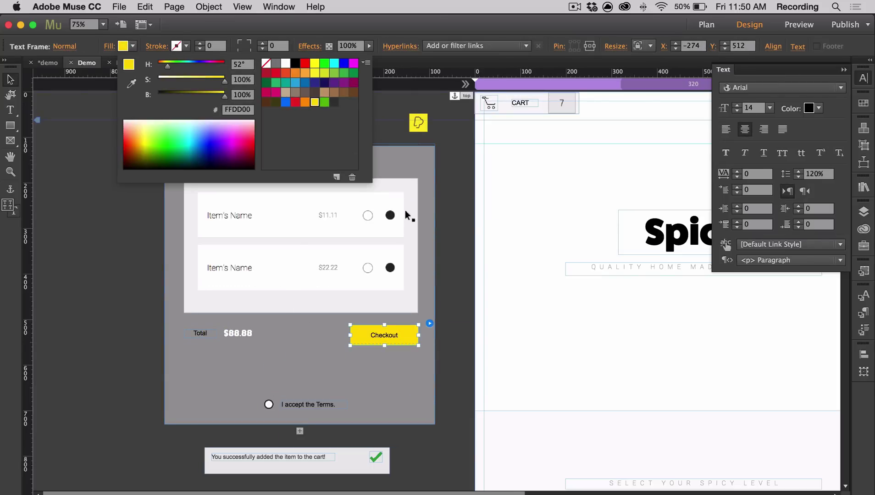
# - Draw a rectangle beneath the total, apply the PP-Checkout-QooQee graphic style and fill it with yellow #FFDD00
pyautogui.click(406, 216)
pyautogui.click(477, 273)
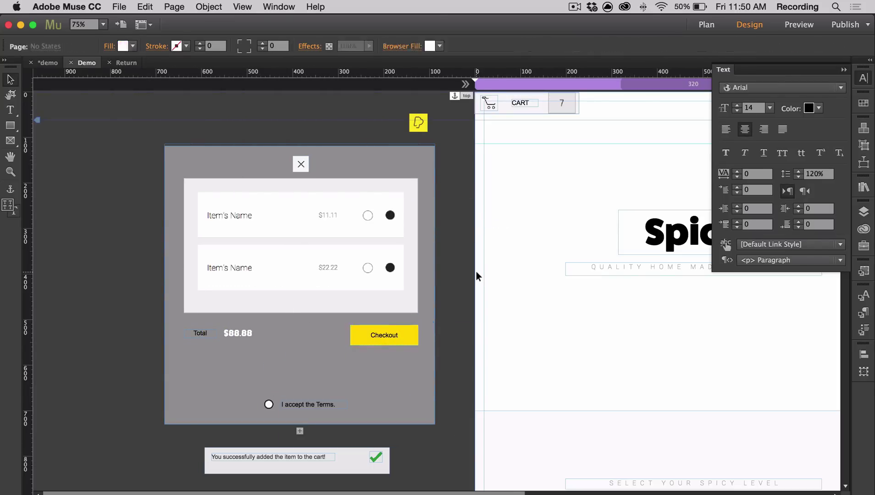
pyautogui.click(13, 127)
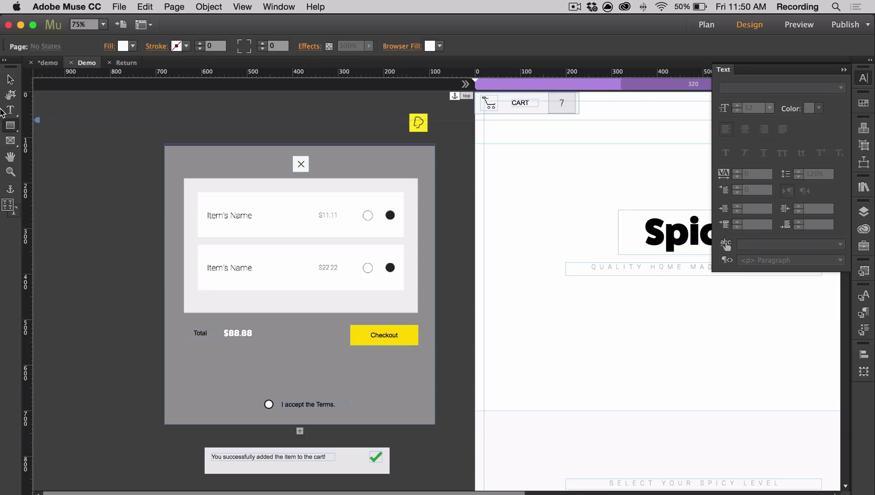
pyautogui.moveTo(185, 350); pyautogui.dragTo(254, 378)
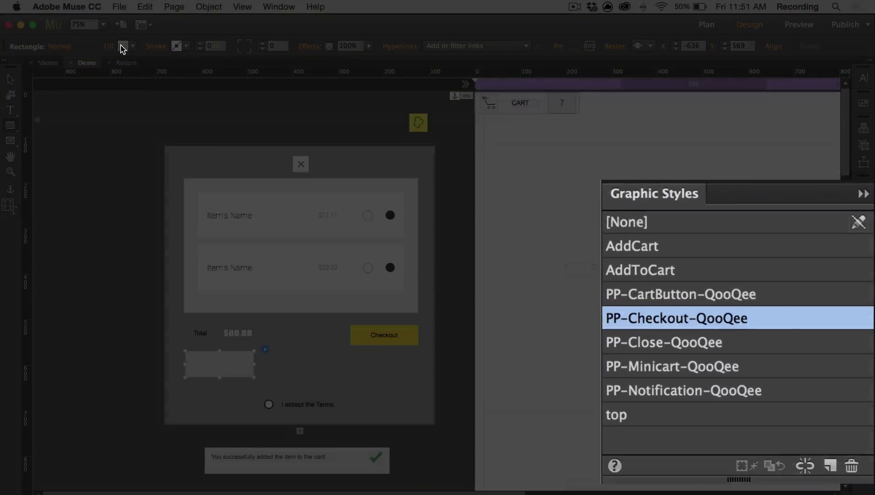
pyautogui.click(122, 46)
pyautogui.click(311, 103)
pyautogui.click(75, 185)
# - Delete the old Checkout button and move the yellow rectangle into its place beneath the item list's right end
pyautogui.click(365, 338)
pyautogui.press('Delete')
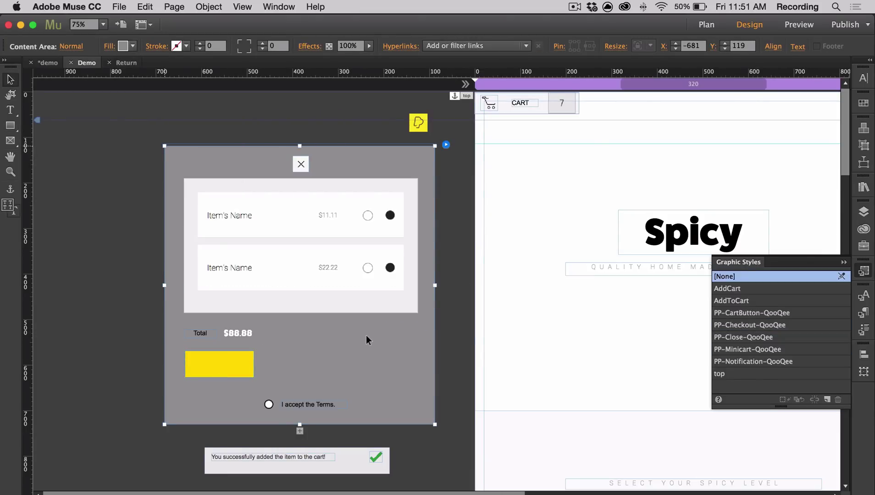
pyautogui.moveTo(238, 365); pyautogui.dragTo(404, 335)
# - Move the terms checkbox and its label up, closer to the total row
pyautogui.click(296, 401)
pyautogui.moveTo(295, 401); pyautogui.dragTo(307, 375)
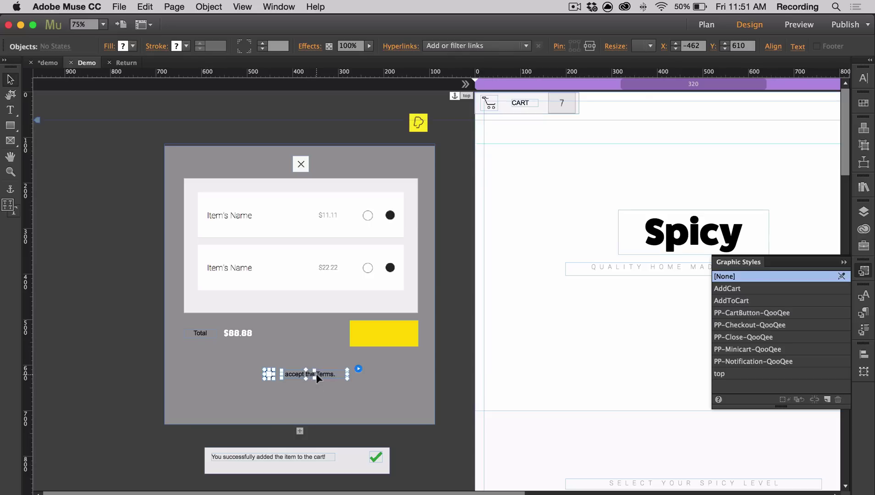
pyautogui.click(306, 167)
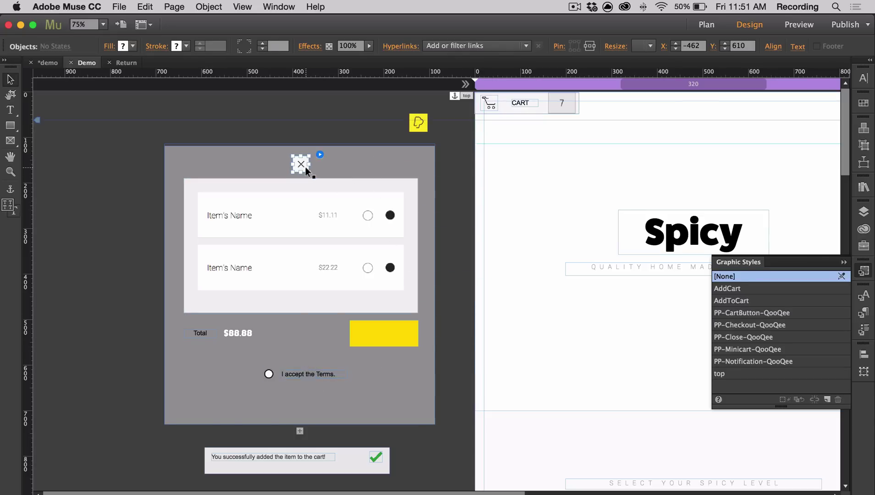
# - Add a text frame reading "close" beneath the total, set in centered FatFrank Heavy
pyautogui.press('t')
pyautogui.moveTo(185, 380); pyautogui.dragTo(251, 410)
pyautogui.click(863, 78)
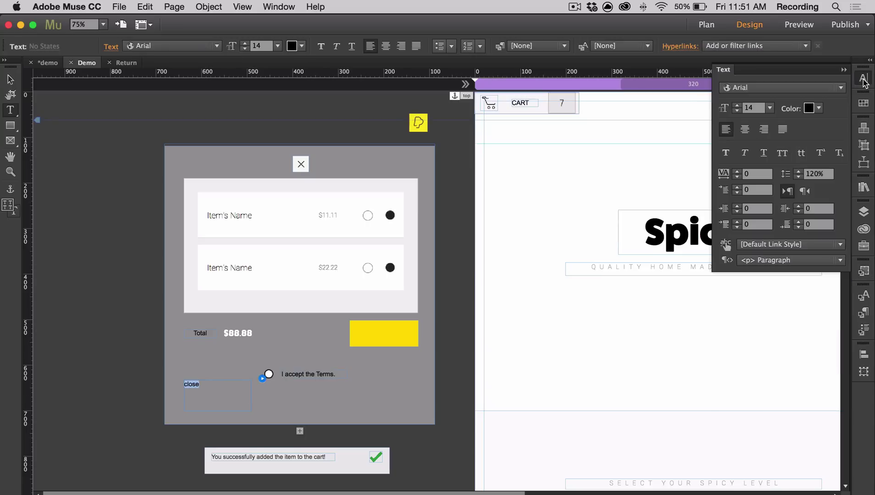
pyautogui.click(840, 87)
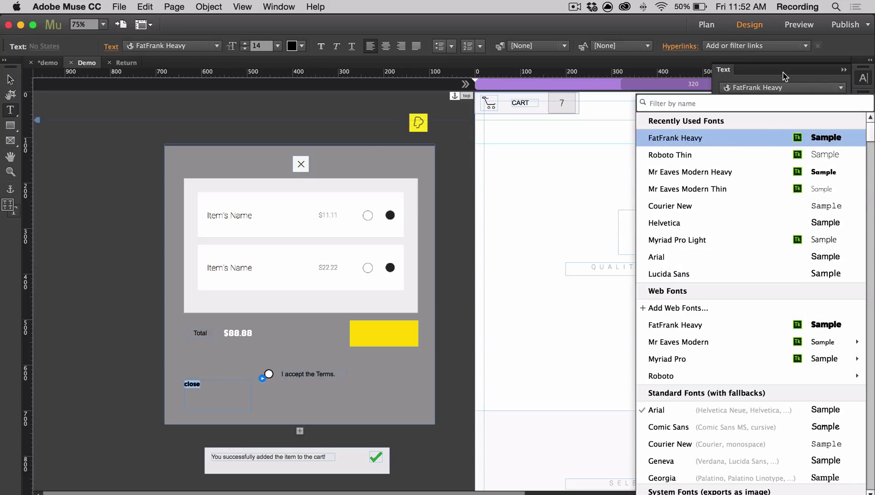
pyautogui.click(716, 144)
pyautogui.click(754, 131)
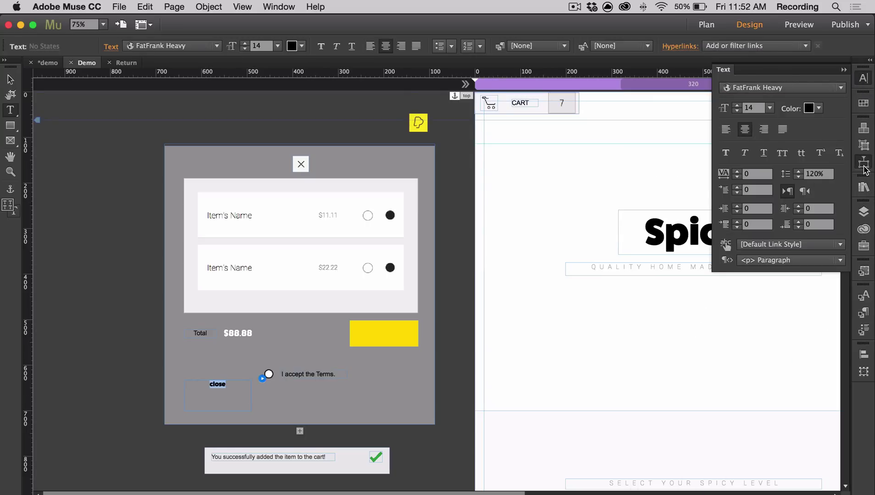
# - Set the close text frame's padding to 20 on all sides
pyautogui.click(277, 7)
pyautogui.click(321, 267)
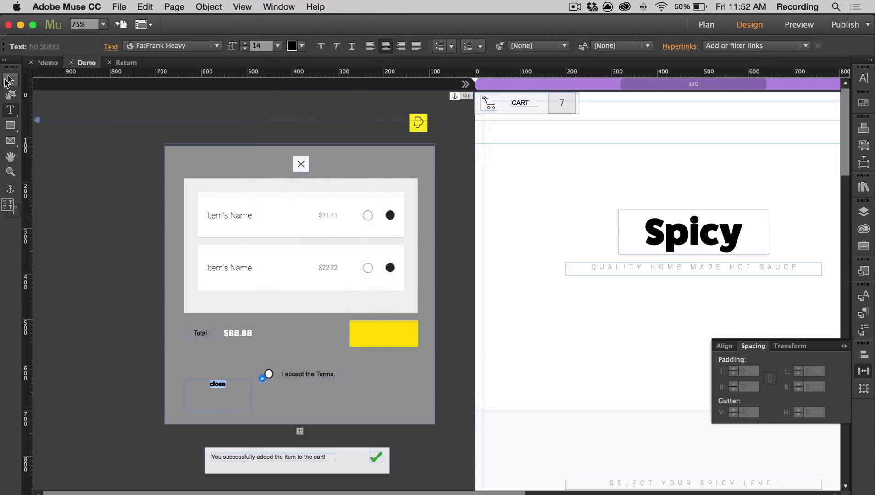
pyautogui.click(7, 80)
pyautogui.moveTo(751, 371); pyautogui.dragTo(692, 359)
pyautogui.write('20')
pyautogui.press('Tab')
# - Fill the close text frame with yellow #FFDD00 and slightly reduce its height
pyautogui.click(133, 46)
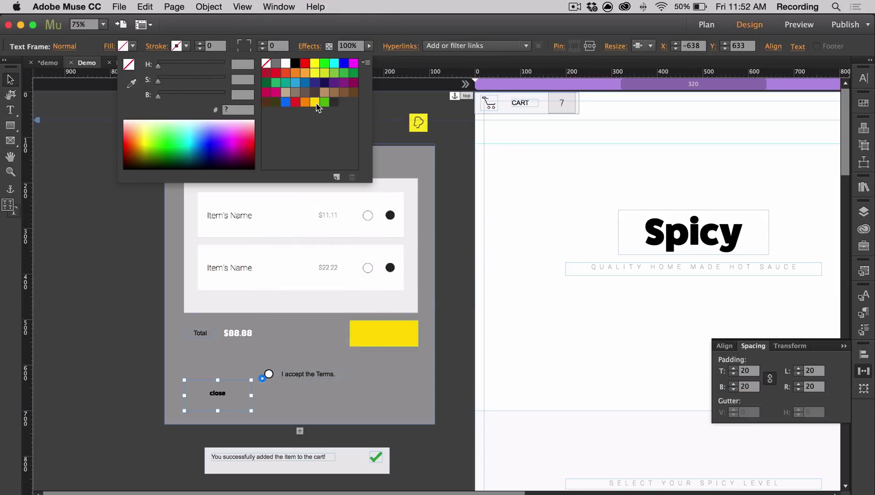
pyautogui.click(318, 107)
pyautogui.moveTo(218, 411); pyautogui.dragTo(218, 407)
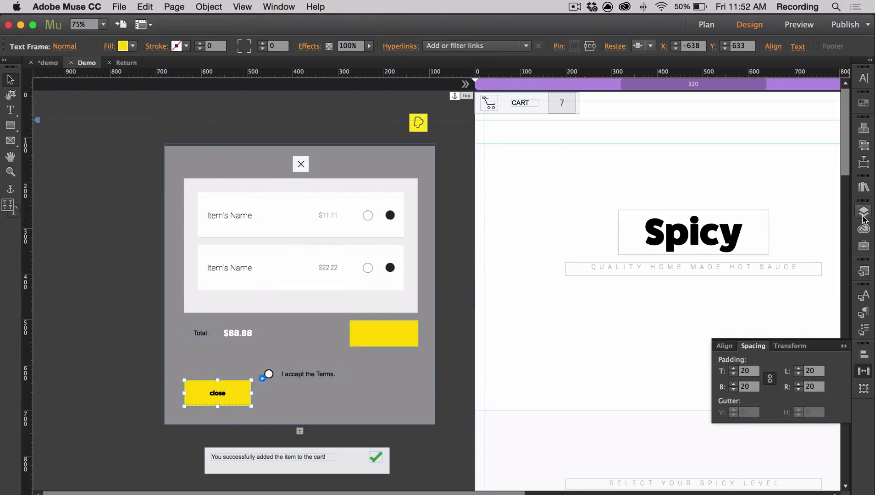
# - Apply the PP-Close-QooQee graphic style to the close frame, overriding it with no background image and a yellow fill and stroke
pyautogui.click(864, 272)
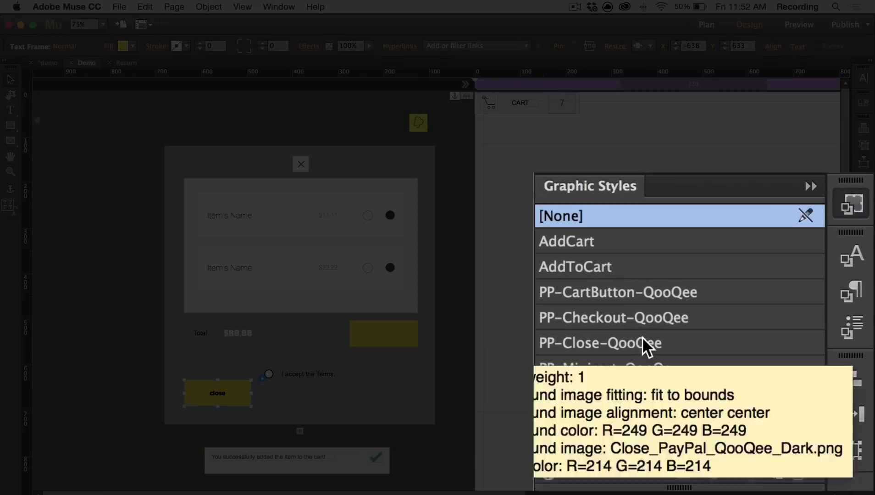
pyautogui.click(745, 337)
pyautogui.click(109, 46)
pyautogui.click(232, 152)
pyautogui.click(132, 46)
pyautogui.click(314, 109)
pyautogui.click(186, 48)
pyautogui.click(367, 104)
pyautogui.click(91, 135)
# - Delete the X close button above the item list and move the yellow close button between the total and the checkout rectangle
pyautogui.click(302, 167)
pyautogui.press('Delete')
pyautogui.moveTo(240, 397); pyautogui.dragTo(332, 337)
pyautogui.click(440, 331)
# - Try placing the MILD flame button inside the success notification beside its checkmark, and undo the move
pyautogui.scroll(-3, 440, 331)
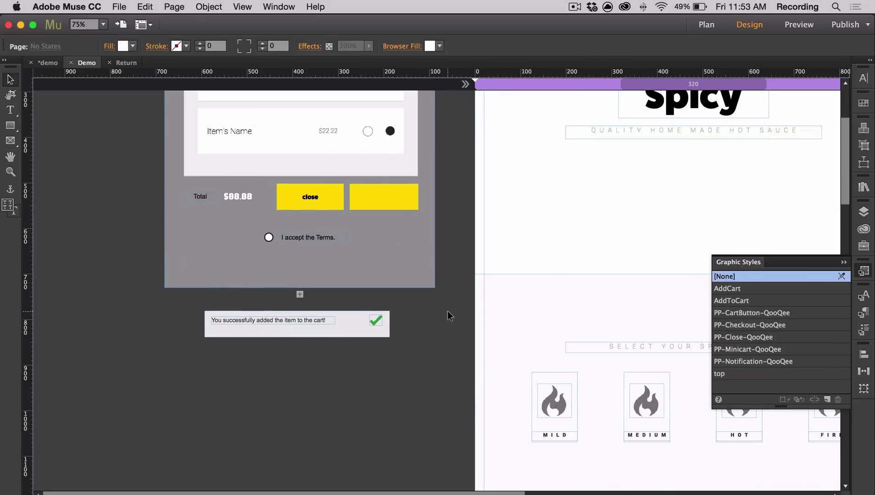
pyautogui.click(333, 334)
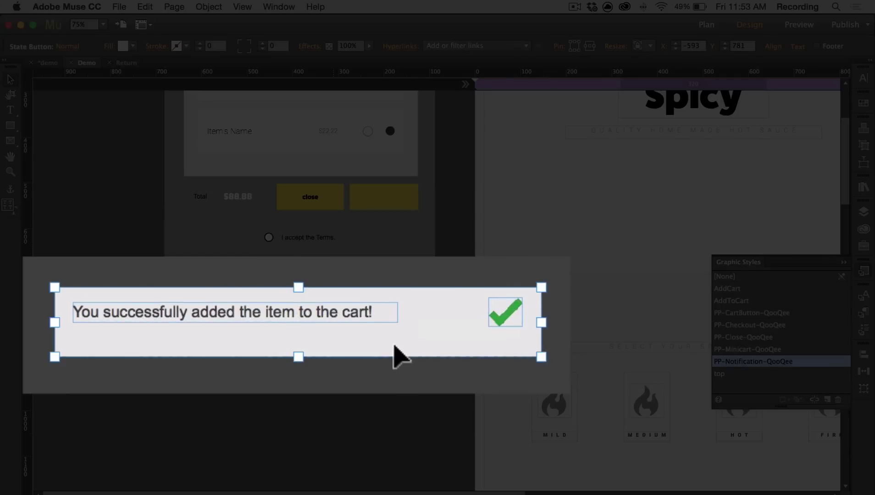
pyautogui.click(242, 326)
pyautogui.click(516, 324)
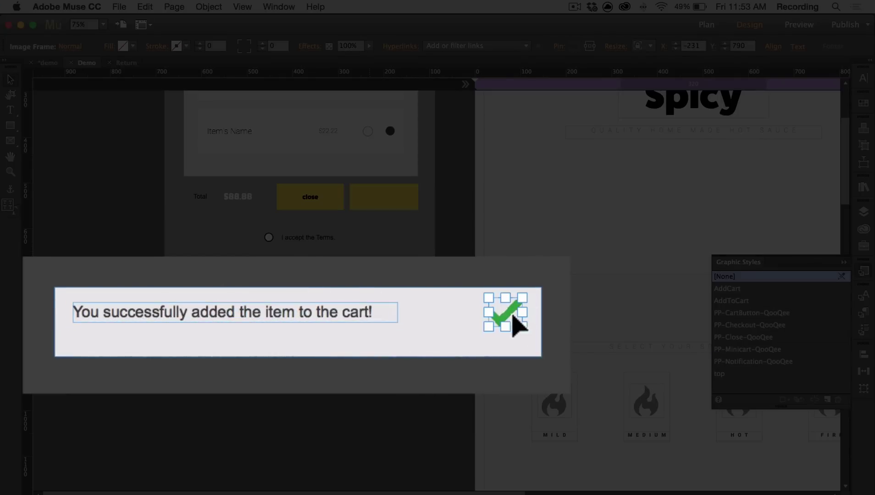
pyautogui.click(307, 316)
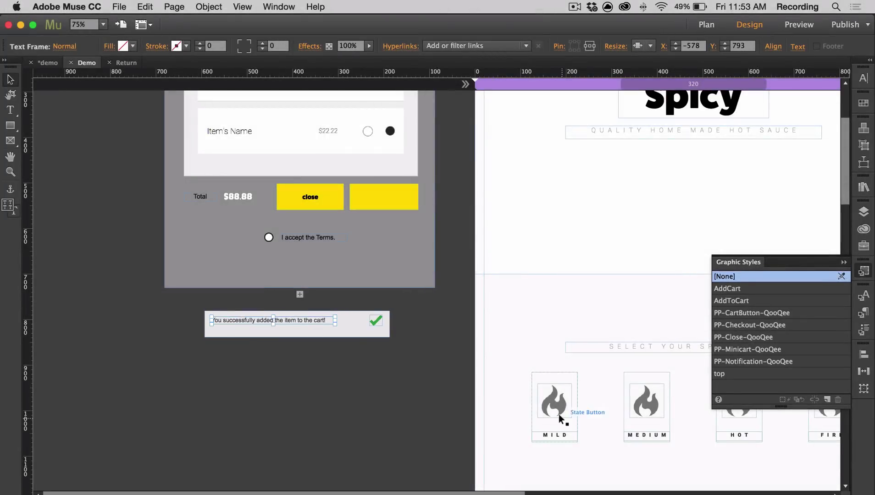
pyautogui.moveTo(560, 416); pyautogui.dragTo(383, 382)
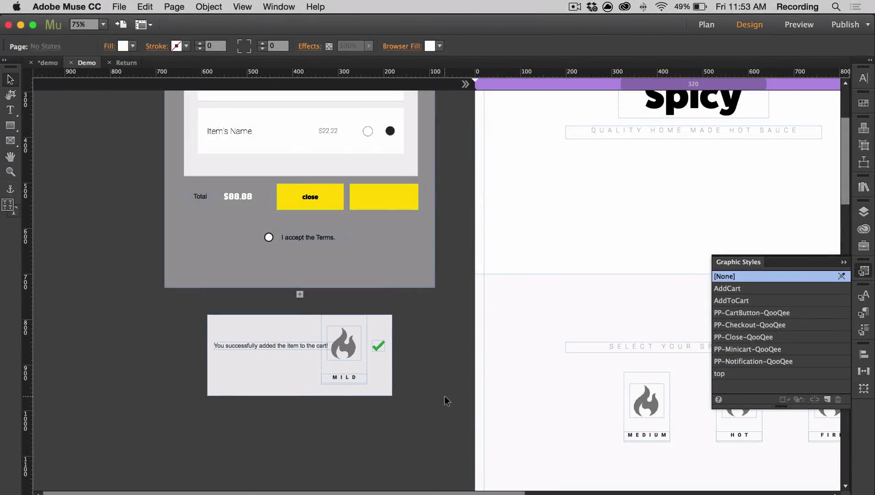
pyautogui.press('super+z')
# - Fill the success notification box with green and set its stroke weight to 4
pyautogui.click(377, 314)
pyautogui.click(123, 46)
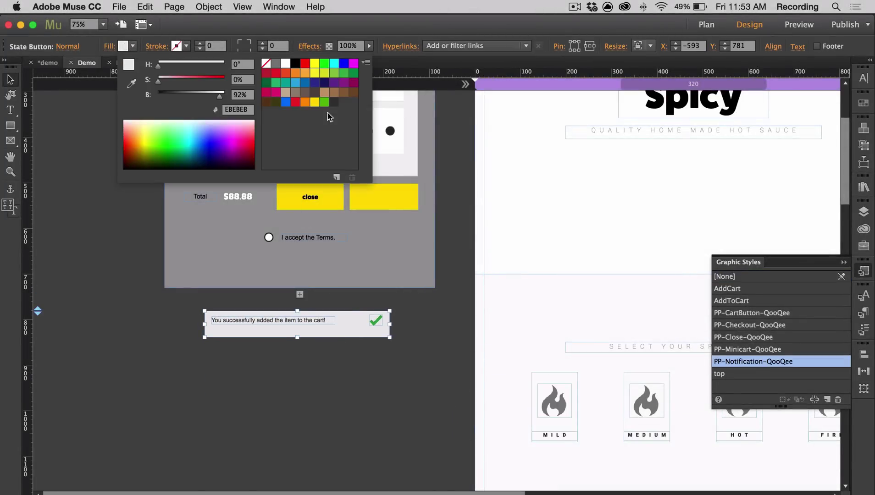
pyautogui.click(325, 102)
pyautogui.click(200, 44)
pyautogui.click(200, 44)
pyautogui.click(201, 45)
pyautogui.click(201, 44)
pyautogui.click(133, 129)
# - Set the notification position to bottom-center in the Muse PayPal Store widget's general options
pyautogui.scroll(6, 275, 138)
pyautogui.click(414, 122)
pyautogui.click(434, 112)
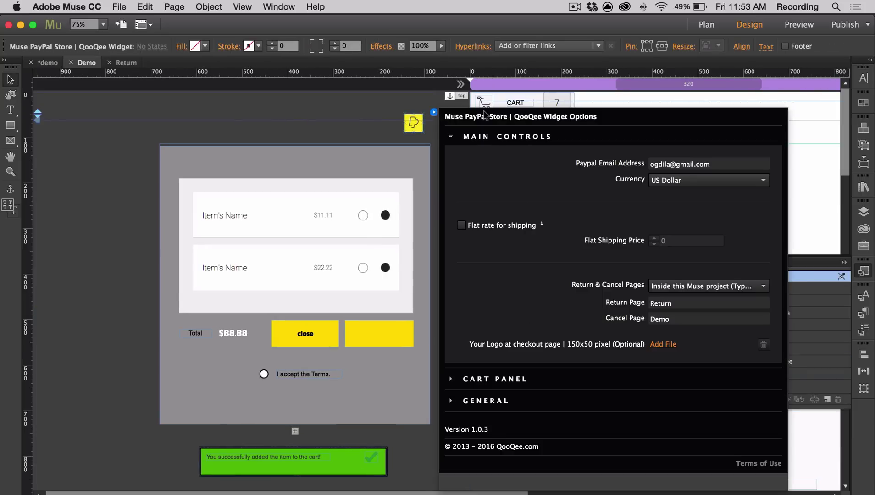
pyautogui.click(477, 137)
pyautogui.click(477, 180)
pyautogui.click(675, 206)
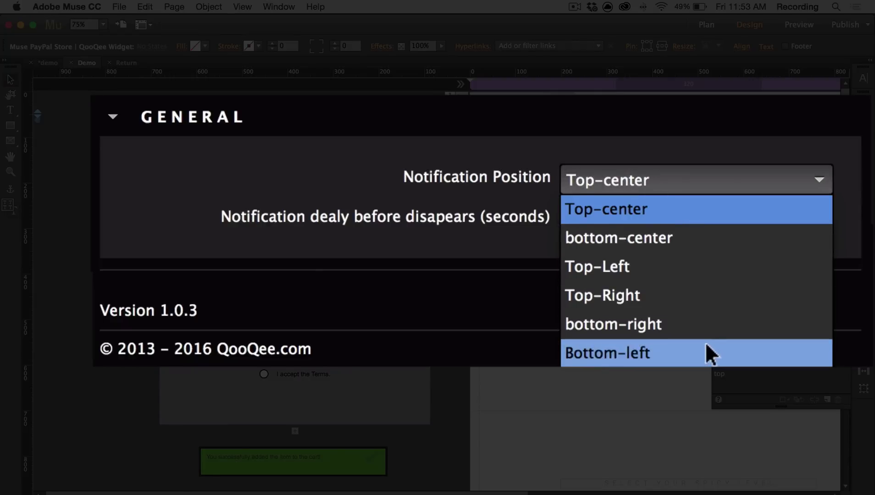
pyautogui.click(610, 236)
pyautogui.click(631, 221)
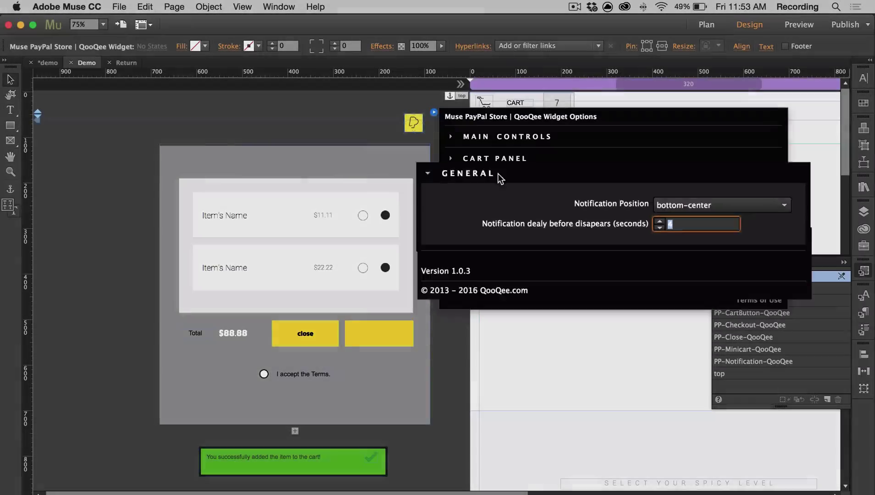
pyautogui.click(497, 180)
pyautogui.click(453, 462)
# - Place notification.jpg from the assets folder beneath the green notification and give it the PP-Notification-QooQee graphic style
pyautogui.scroll(-5, 415, 265)
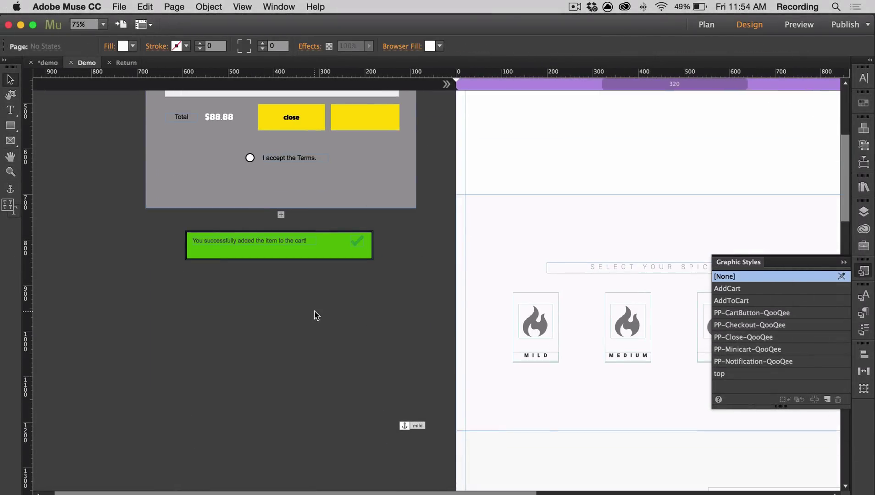
pyautogui.press('super+d')
pyautogui.click(562, 139)
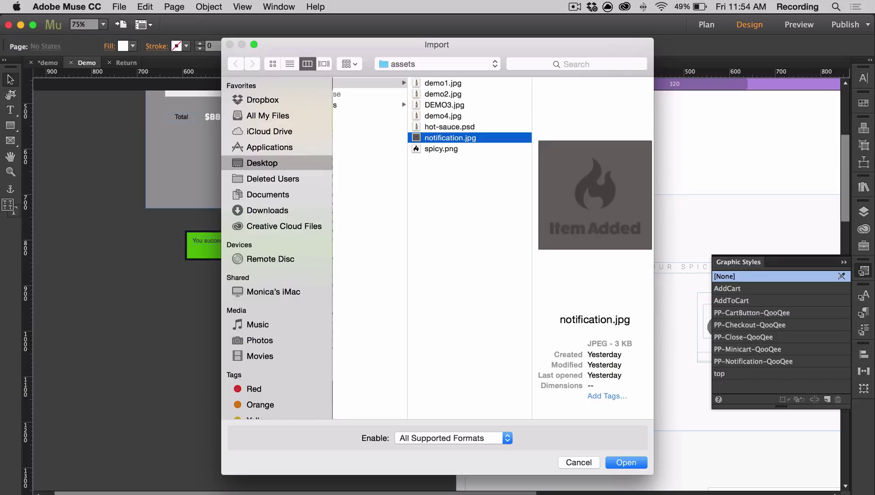
pyautogui.click(626, 463)
pyautogui.click(204, 278)
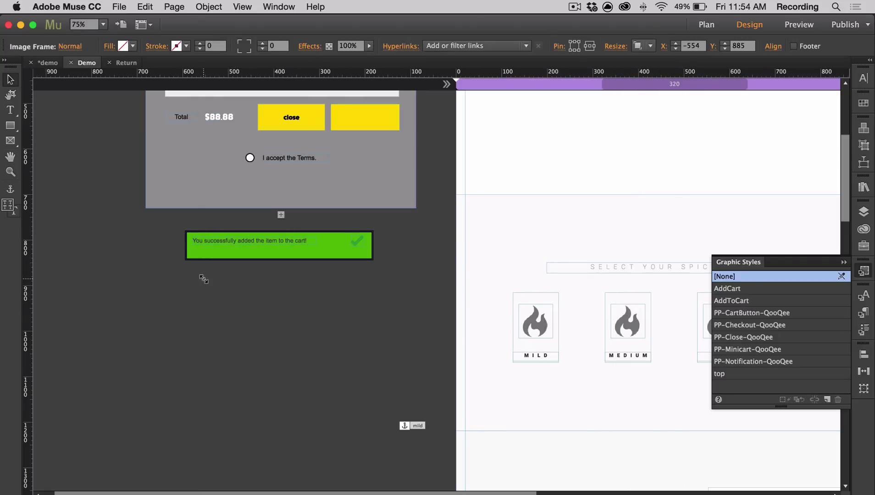
pyautogui.click(359, 333)
pyautogui.moveTo(280, 342); pyautogui.dragTo(284, 351)
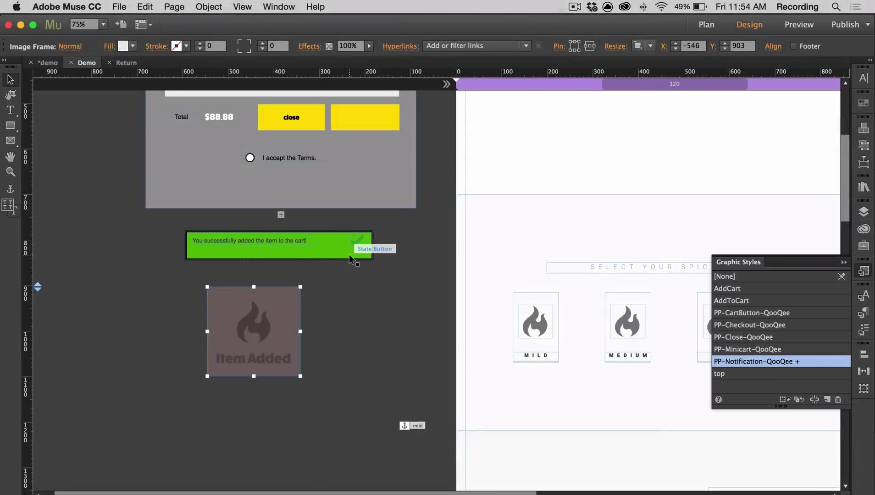
# - Delete the green notification and move the Item Added image up beneath the cart panel's right end
pyautogui.click(349, 256)
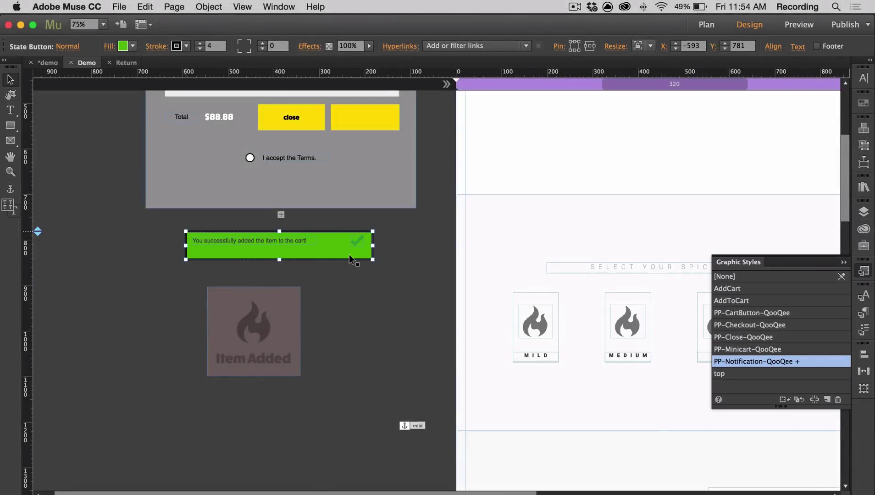
pyautogui.press('Delete')
pyautogui.moveTo(289, 312); pyautogui.dragTo(404, 259)
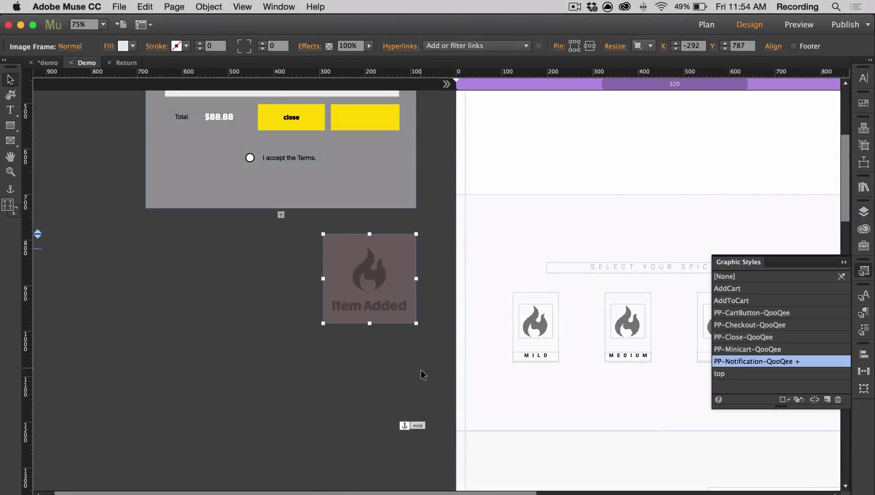
pyautogui.click(422, 374)
# - Remove the fill and stroke from the cart button's total number and widen its frame slightly to the left
pyautogui.moveTo(550, 96); pyautogui.dragTo(427, 253)
pyautogui.hscroll(2, 427, 253)
pyautogui.click(379, 104)
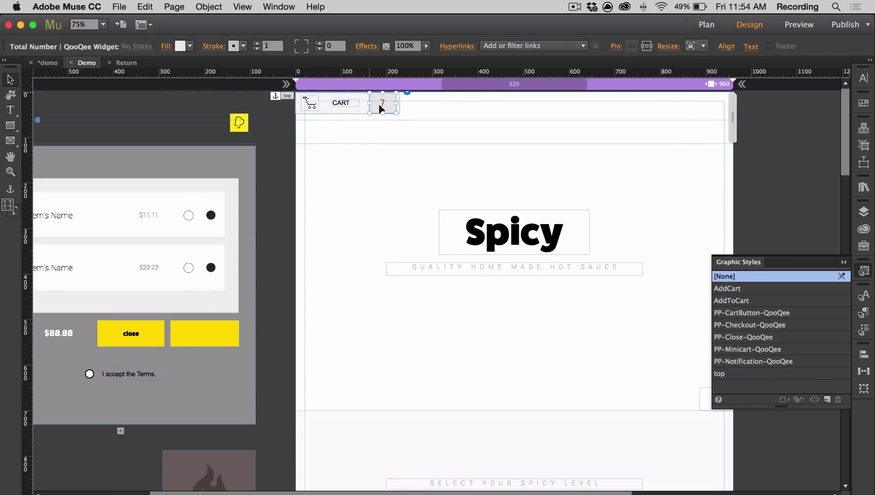
pyautogui.click(189, 46)
pyautogui.click(325, 67)
pyautogui.click(257, 48)
pyautogui.moveTo(368, 102); pyautogui.dragTo(365, 103)
# - Check the total number widget's animation option and set its font to FatFrank Heavy
pyautogui.click(407, 92)
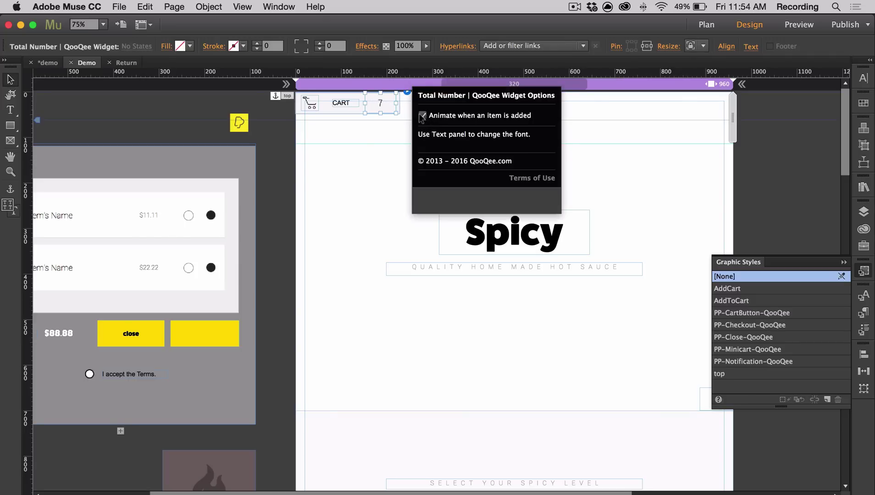
pyautogui.click(864, 80)
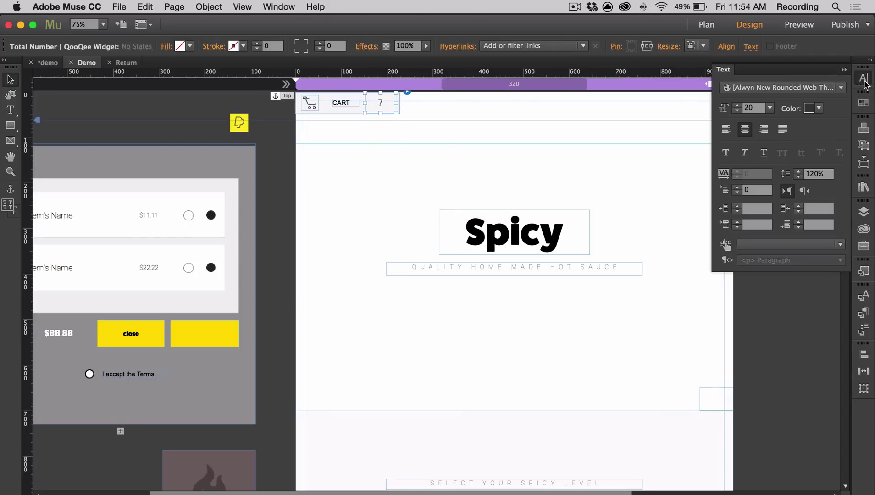
pyautogui.click(824, 88)
# - Give the cart button's CART label a thinner font and a larger size
pyautogui.click(323, 109)
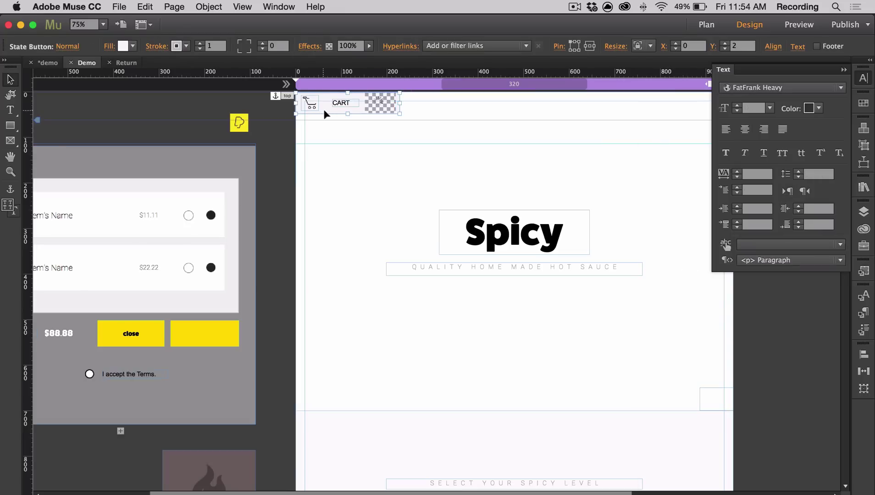
pyautogui.click(347, 103)
pyautogui.click(823, 87)
pyautogui.hotkey('shift', 'Up')
# - Rearrange the cart button so the total number comes first, followed by the cart icon and the CART label
pyautogui.click(10, 80)
pyautogui.moveTo(342, 102); pyautogui.dragTo(353, 105)
pyautogui.moveTo(310, 104); pyautogui.dragTo(365, 103)
pyautogui.click(355, 105)
pyautogui.keyDown('shift'); pyautogui.click(329, 104); pyautogui.keyUp('shift')
pyautogui.press('Escape')
pyautogui.click(365, 106)
pyautogui.press('Escape')
# - Set the cart button's fill and stroke to yellow
pyautogui.click(123, 46)
pyautogui.click(322, 94)
pyautogui.click(177, 46)
pyautogui.click(376, 94)
# - Preview the page in the Chrome browser, go to the Mild sauce and add it to the cart
pyautogui.press('super+alt+e')
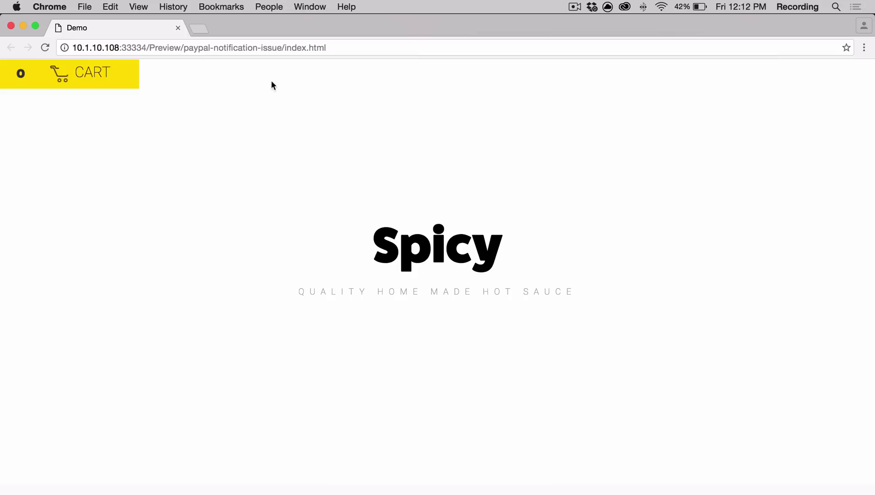
pyautogui.scroll(-10, 271, 82)
pyautogui.click(237, 146)
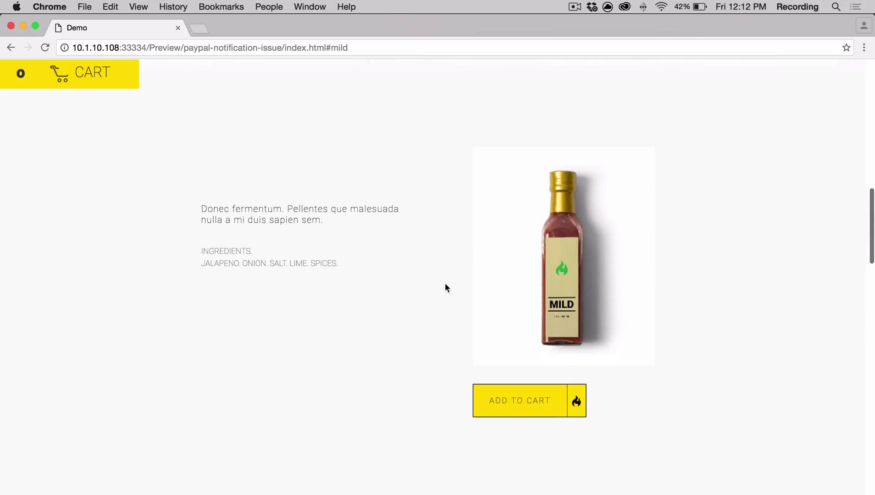
pyautogui.click(520, 414)
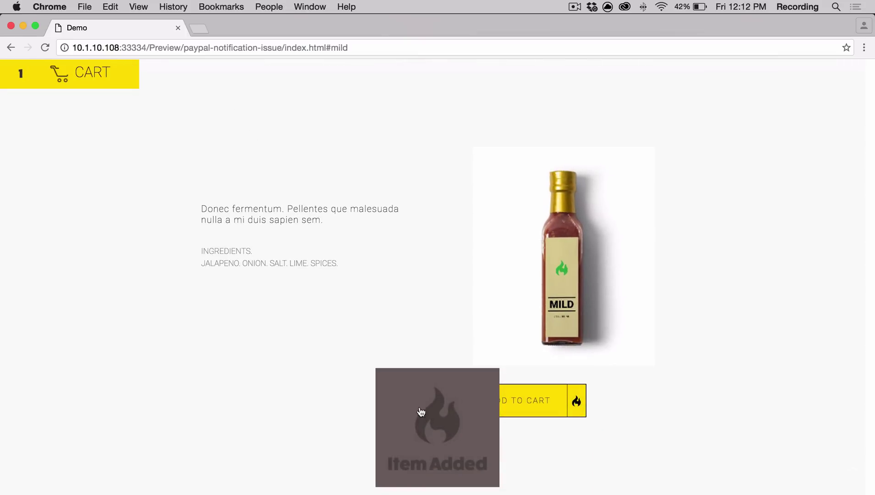
# - Choose the $10 - Large option for the Medium sauce and add it to the cart
pyautogui.scroll(-5, 398, 414)
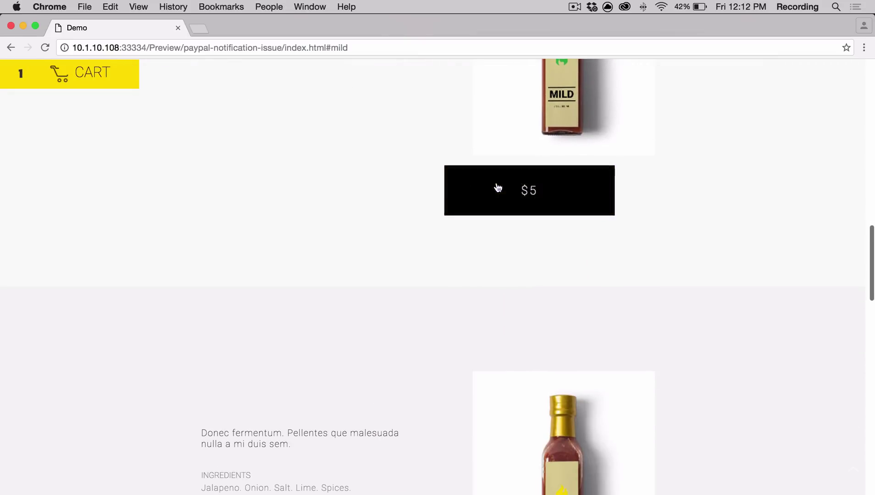
pyautogui.scroll(-6, 444, 235)
pyautogui.click(401, 305)
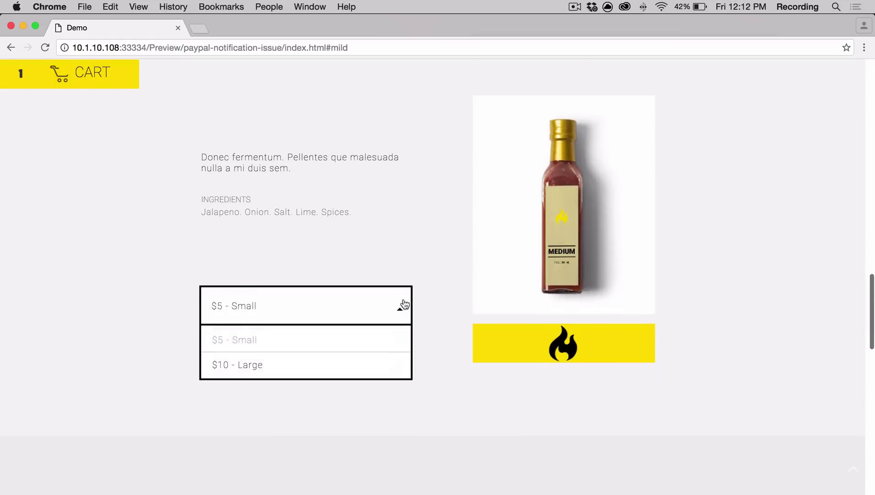
pyautogui.click(374, 363)
pyautogui.click(505, 360)
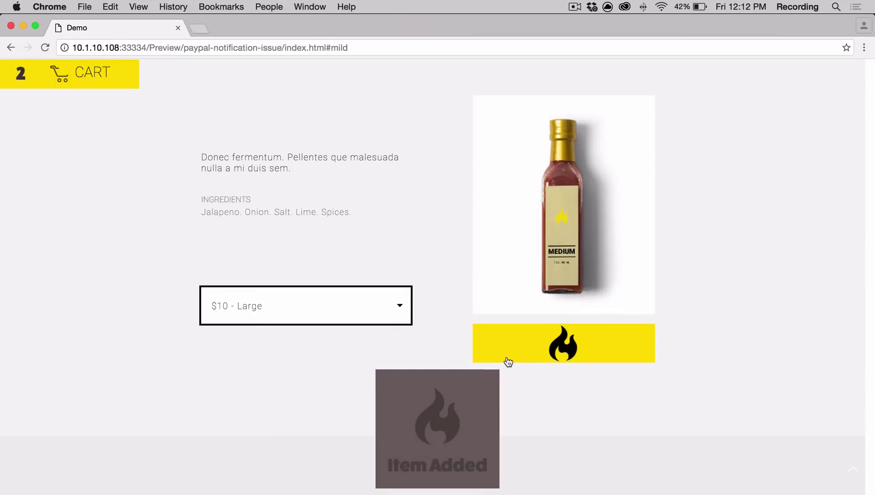
# - Try to add the Hot sauce to the cart with the $7 - Medium option and with the $10 option
pyautogui.scroll(-8, 598, 351)
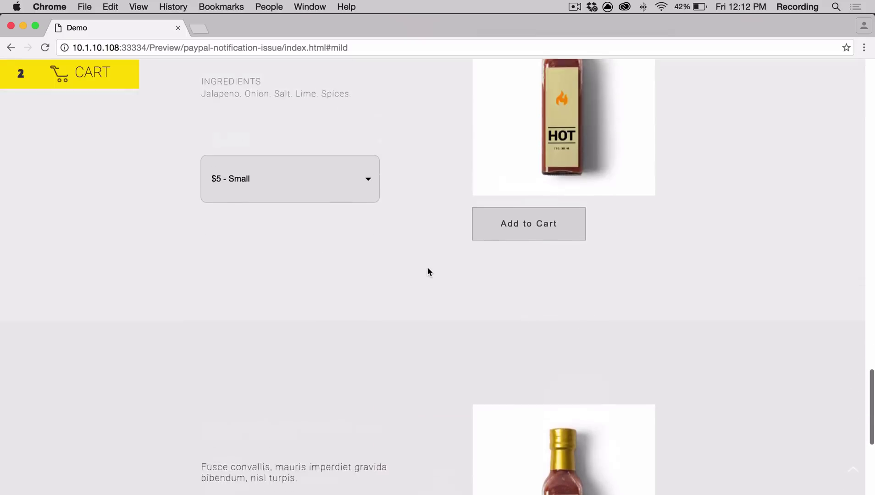
pyautogui.scroll(3, 428, 272)
pyautogui.click(358, 321)
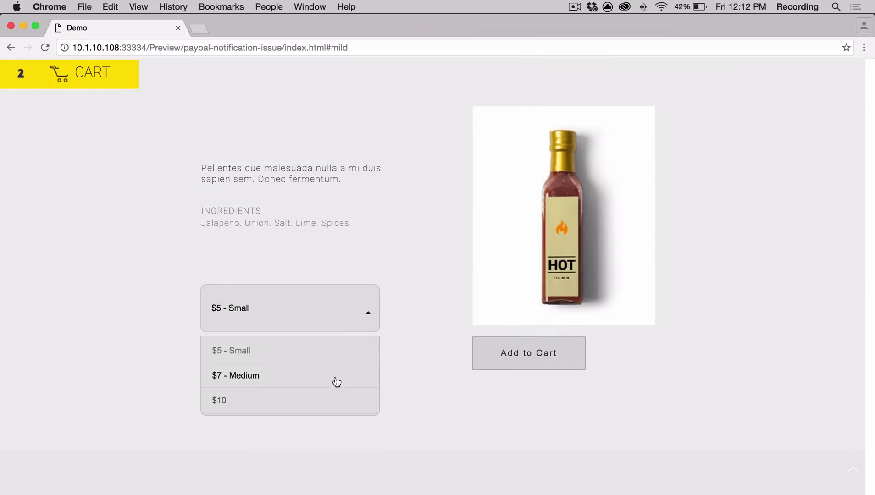
pyautogui.click(316, 379)
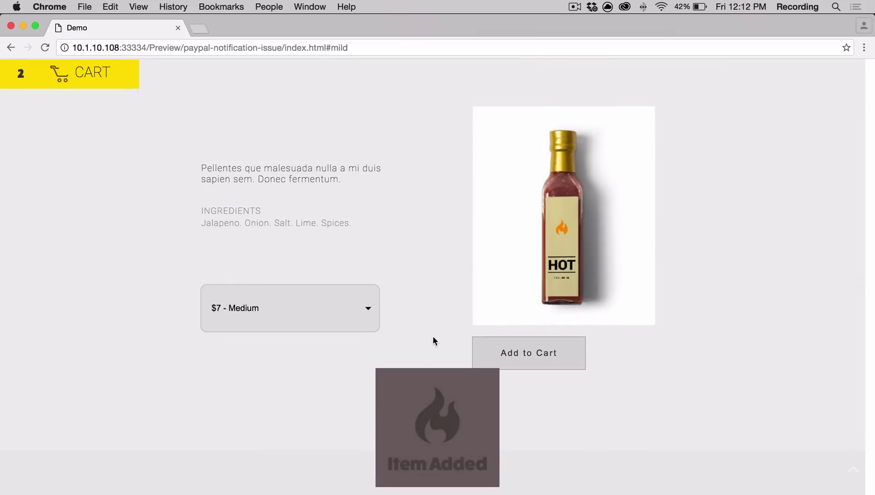
pyautogui.scroll(-1, 433, 336)
pyautogui.click(375, 310)
pyautogui.click(340, 347)
pyautogui.click(498, 348)
pyautogui.scroll(-3, 325, 183)
pyautogui.click(326, 186)
pyautogui.click(328, 270)
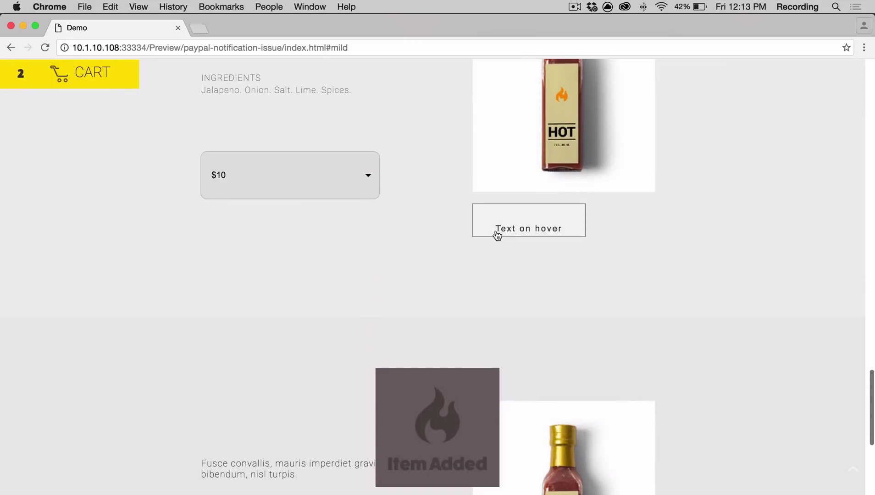
# - Go back to the Medium sauce, choose $5 - Small and add it to the cart
pyautogui.scroll(-5, 414, 217)
pyautogui.scroll(14, 436, 271)
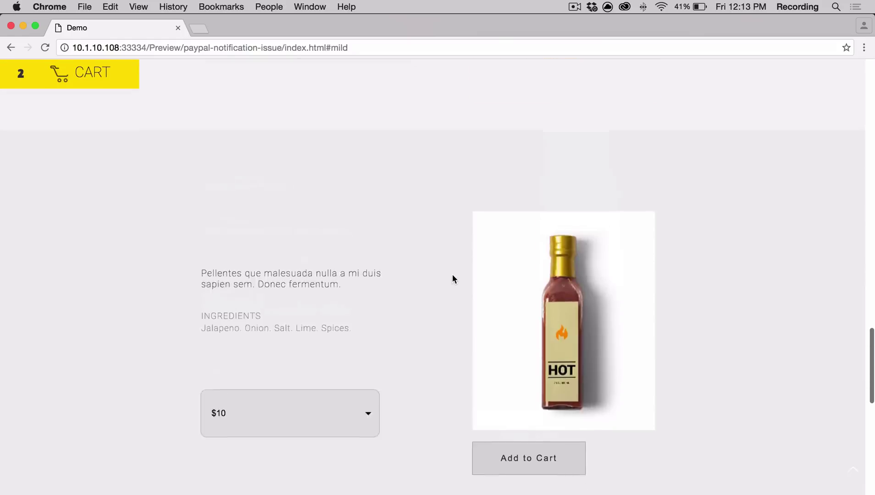
pyautogui.click(383, 212)
pyautogui.click(363, 251)
pyautogui.click(493, 249)
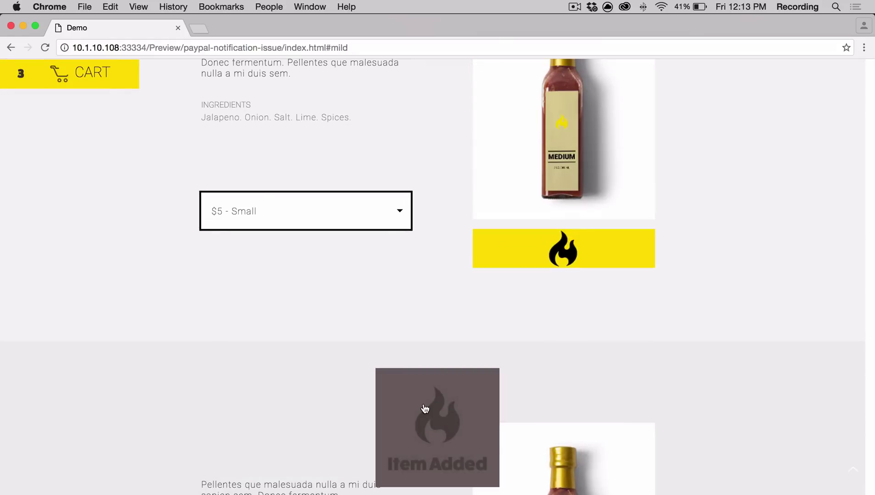
# - Open the cart from the Item Added notification, look through its items and close it again
pyautogui.click(427, 423)
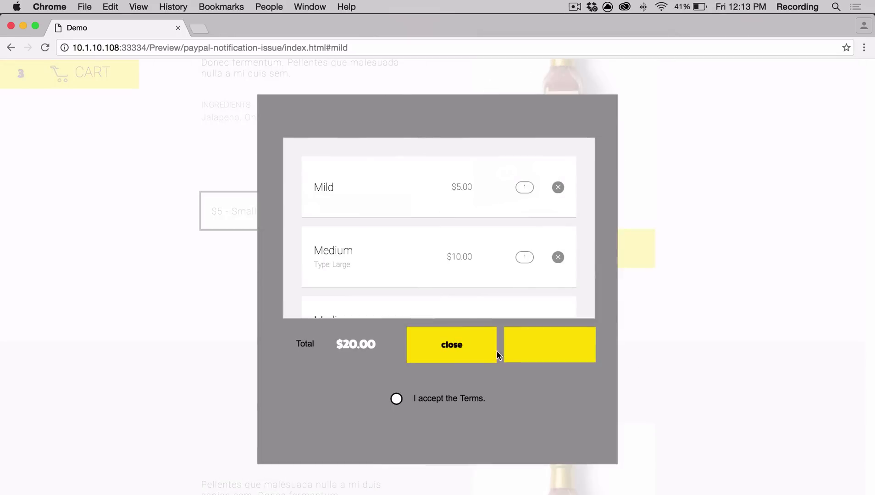
pyautogui.scroll(-3, 435, 214)
pyautogui.scroll(3, 436, 213)
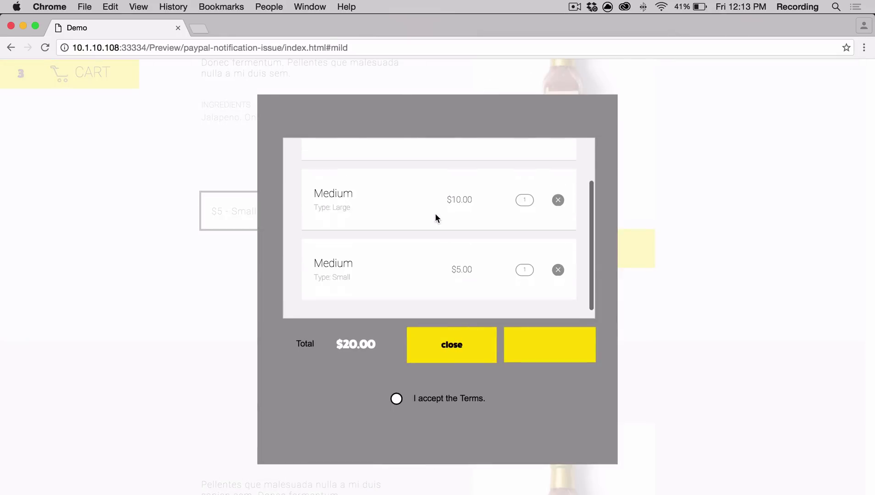
pyautogui.click(457, 360)
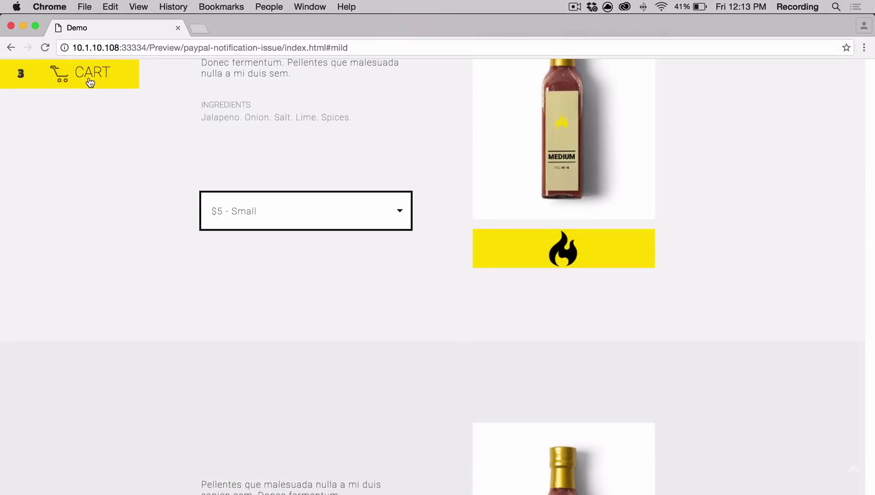
# - Open the cart from the yellow cart button and try to check out without accepting the Terms
pyautogui.click(86, 79)
pyautogui.scroll(-4, 502, 309)
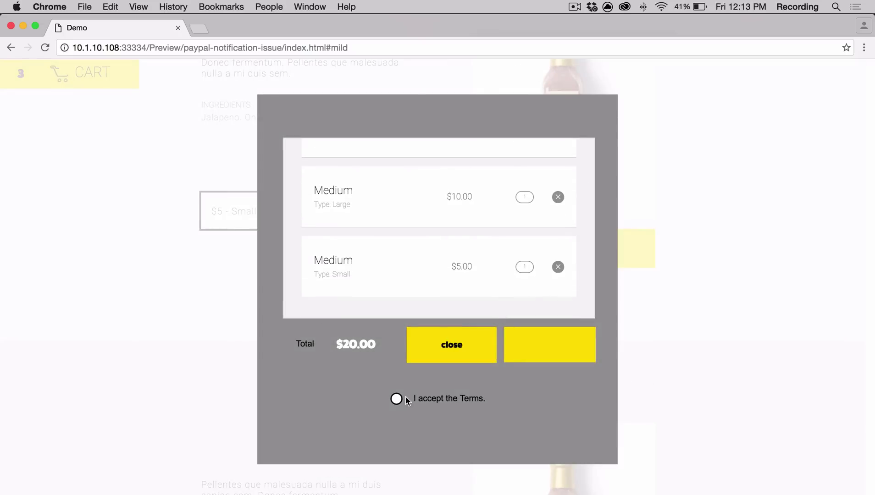
pyautogui.click(564, 348)
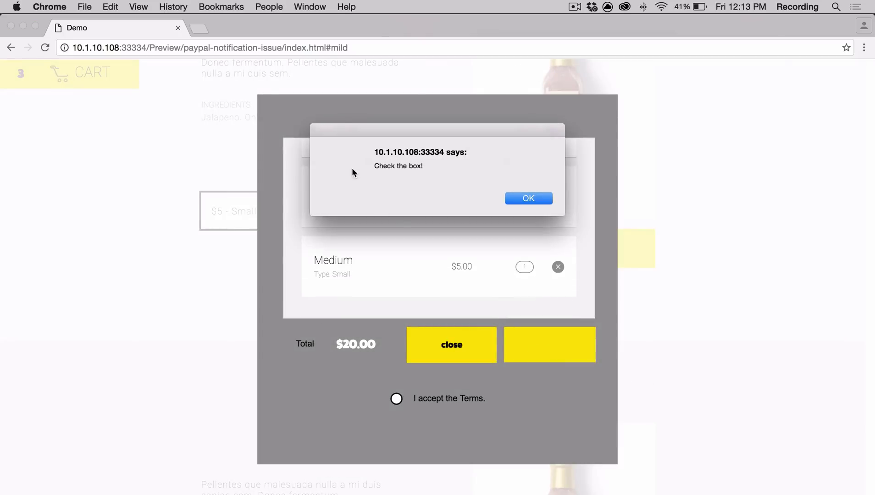